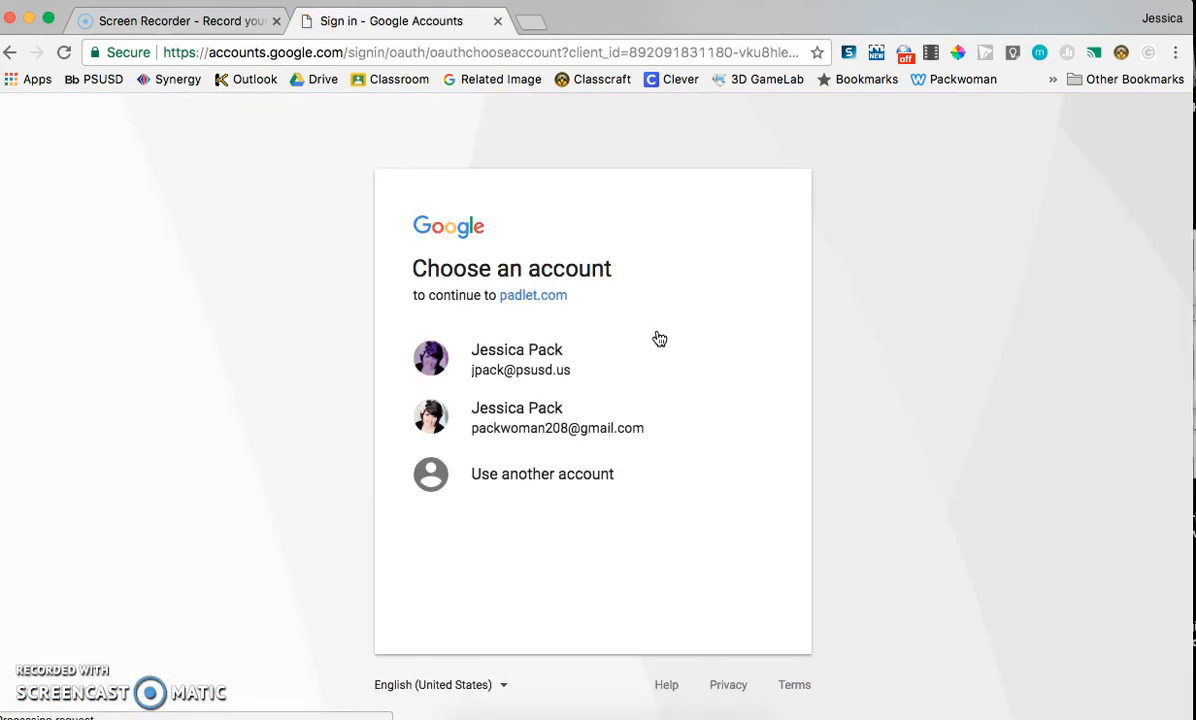
- Sign in to Padlet with the first listed Google account and look over the recently updated padlets on the dashboard
{"action": "left_click", "coordinate": [500, 348]}
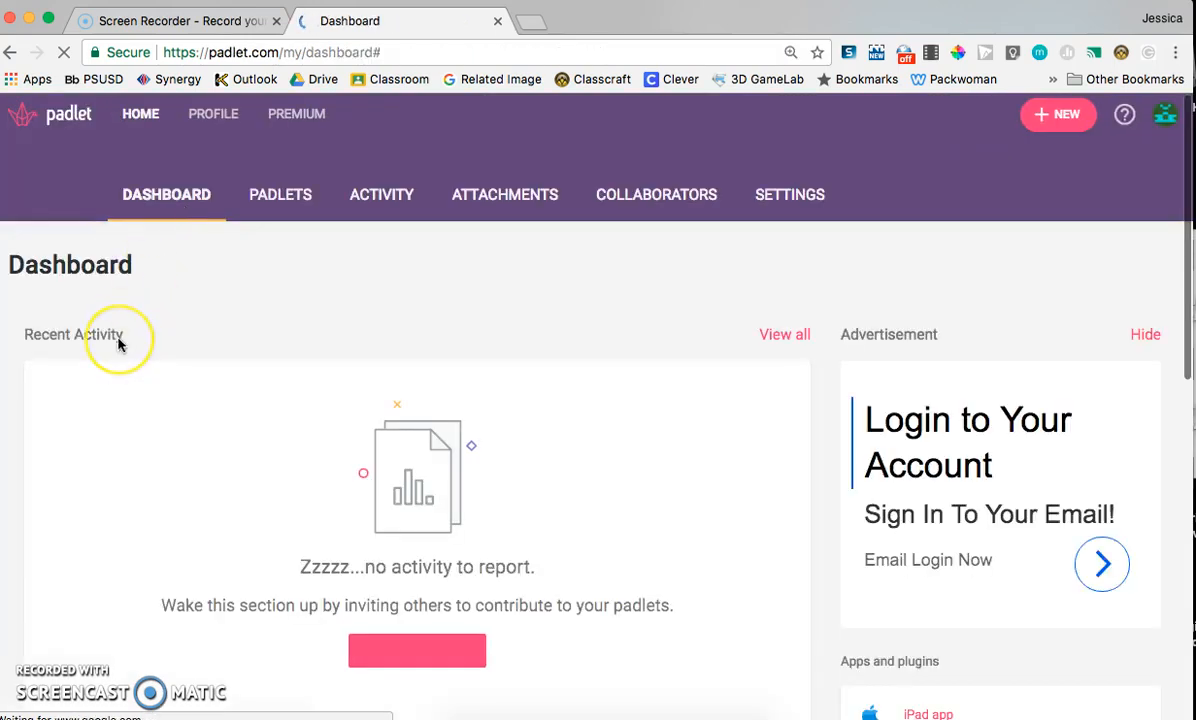
{"action": "scroll", "coordinate": [118, 344], "scroll_direction": "down", "scroll_amount": 3}
{"action": "scroll", "coordinate": [117, 342], "scroll_direction": "down", "scroll_amount": 2}
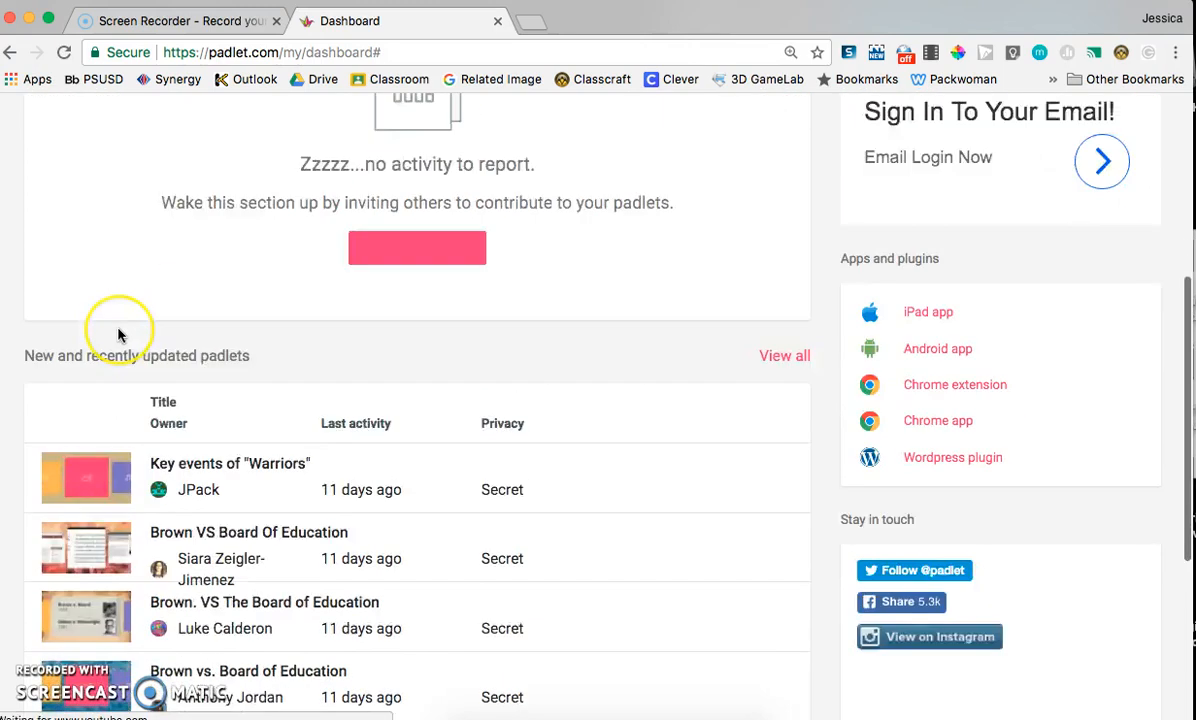
{"action": "scroll", "coordinate": [118, 334], "scroll_direction": "up", "scroll_amount": 5}
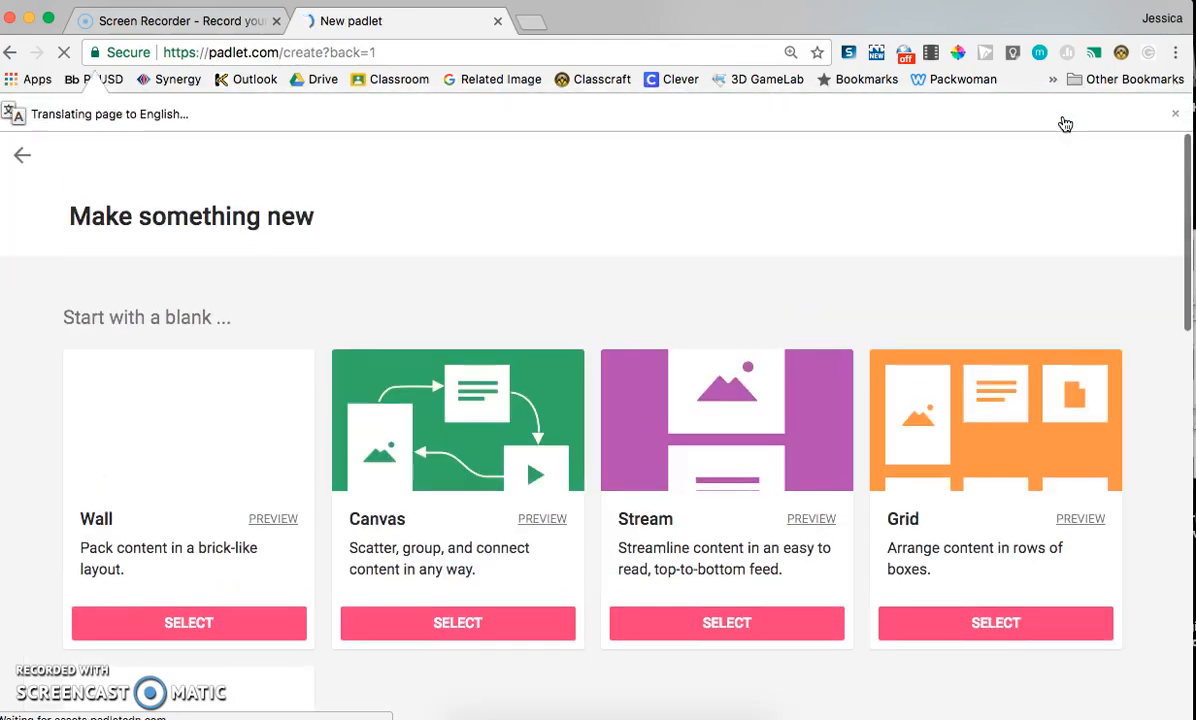
- Start a new padlet, look over the available blank layouts, and create it with the Wall layout
{"action": "scroll", "coordinate": [614, 192], "scroll_direction": "down", "scroll_amount": 3}
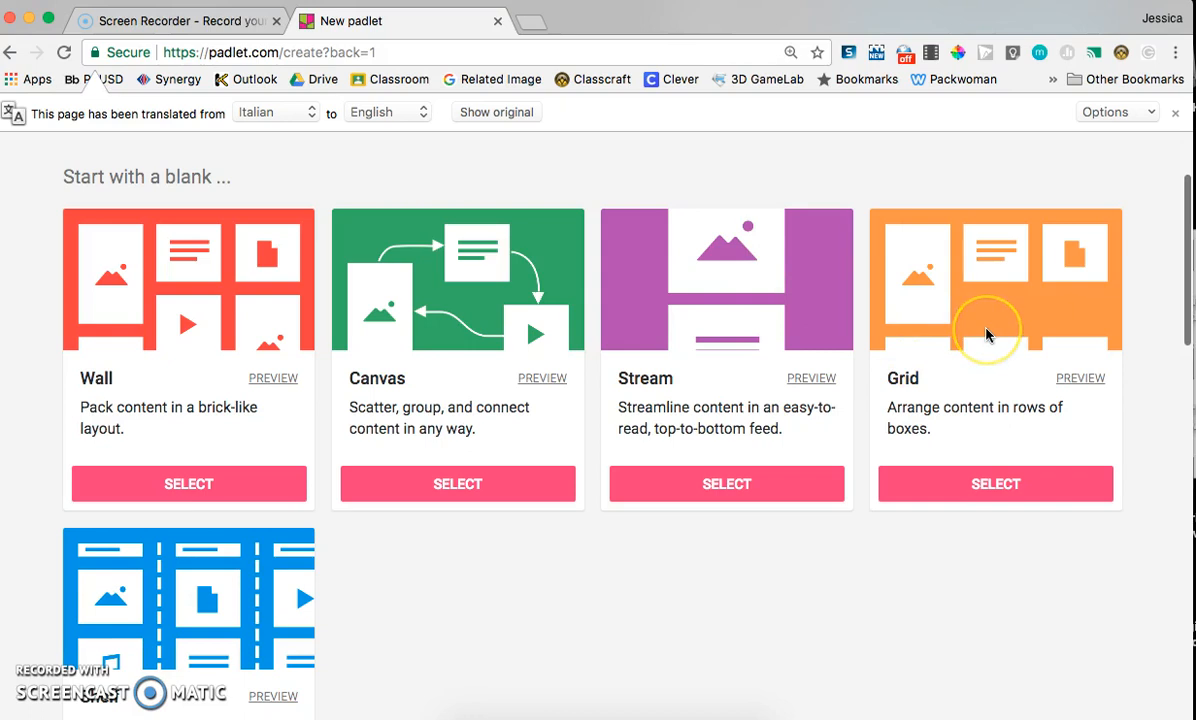
{"action": "scroll", "coordinate": [986, 334], "scroll_direction": "down", "scroll_amount": 1}
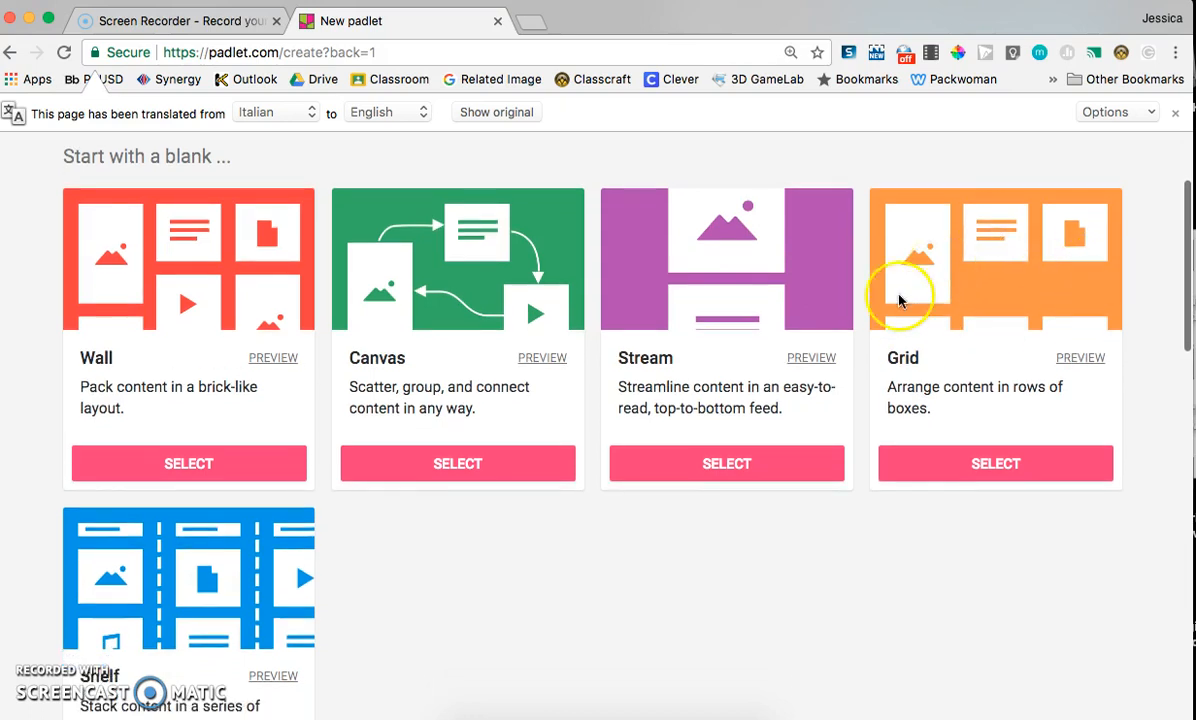
{"action": "scroll", "coordinate": [1008, 395], "scroll_direction": "down", "scroll_amount": 3}
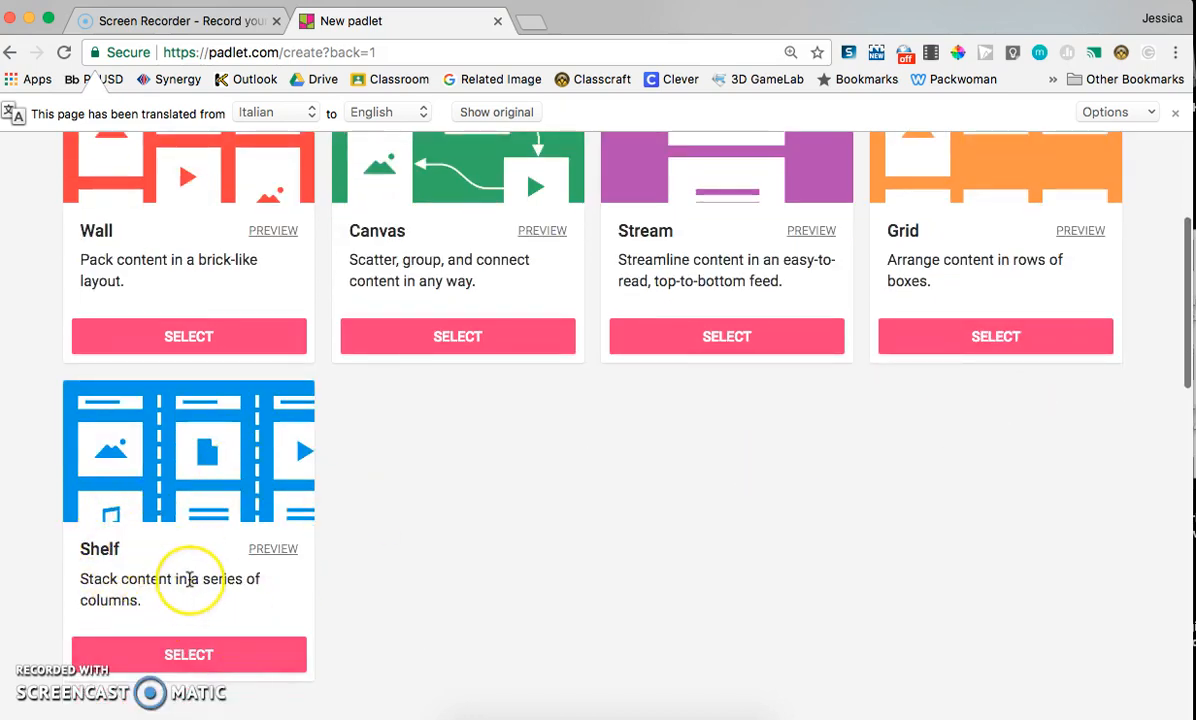
{"action": "scroll", "coordinate": [189, 579], "scroll_direction": "up", "scroll_amount": 3}
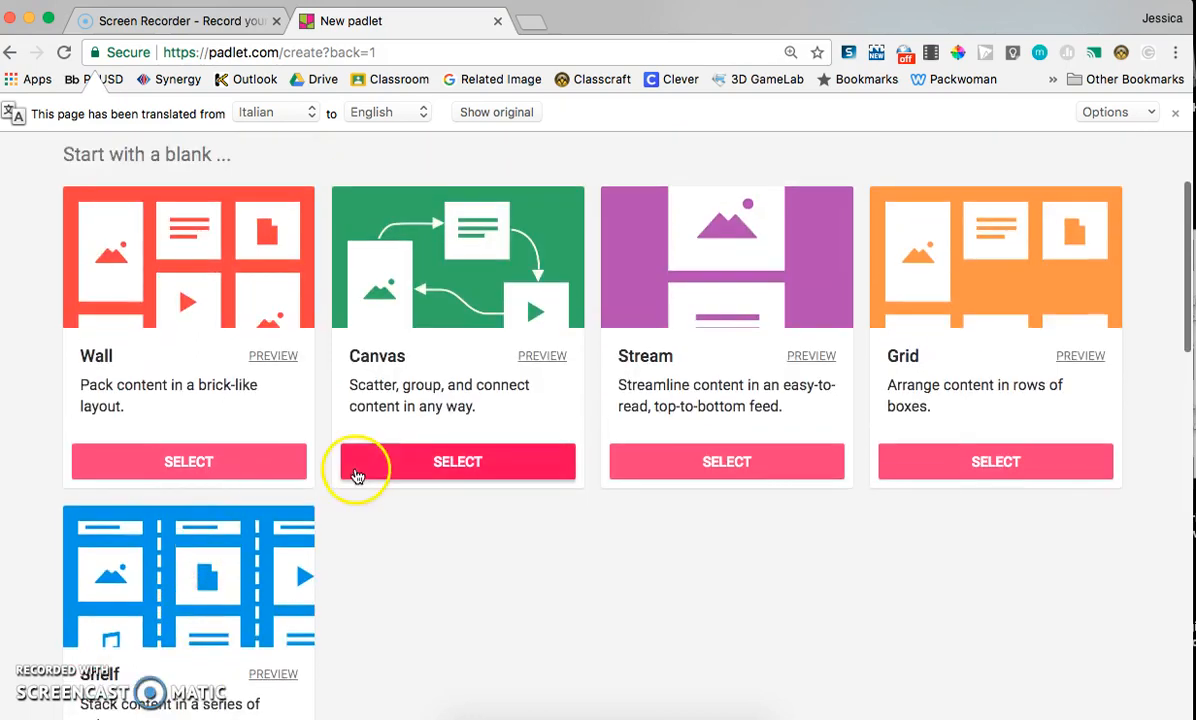
{"action": "left_click", "coordinate": [147, 461]}
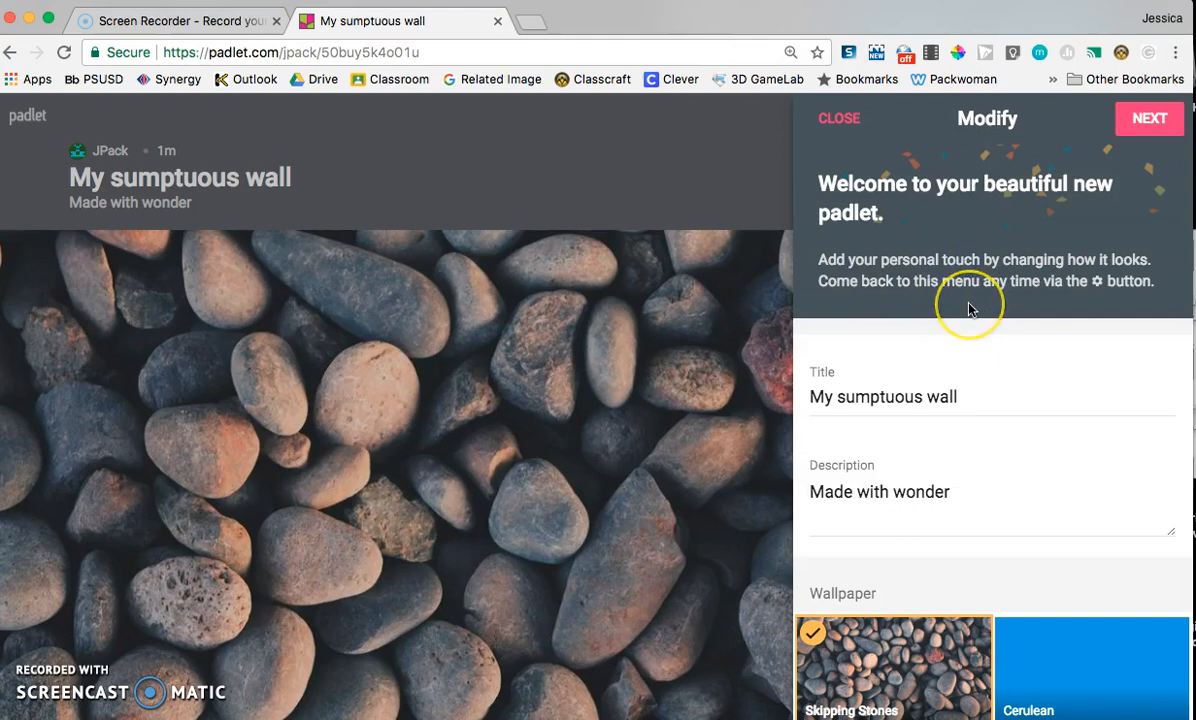
- Replace the padlet's default title with "Day of the Dead"
{"action": "double_click", "coordinate": [894, 392]}
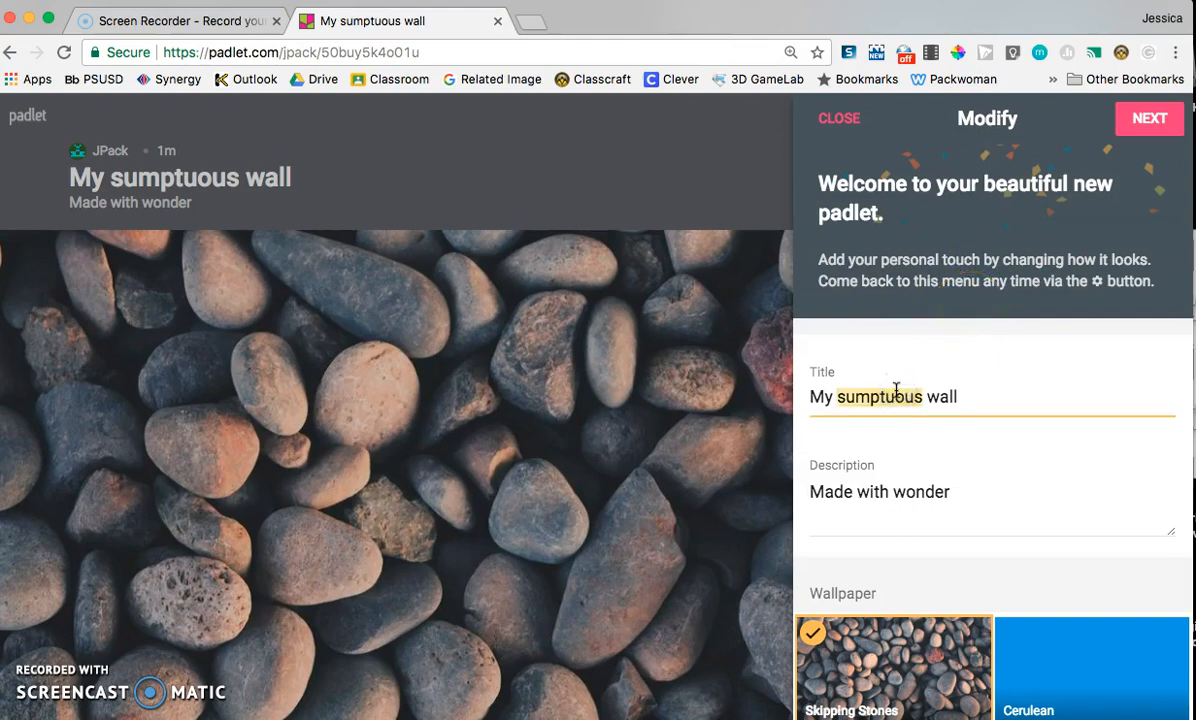
{"action": "left_click", "coordinate": [959, 399]}
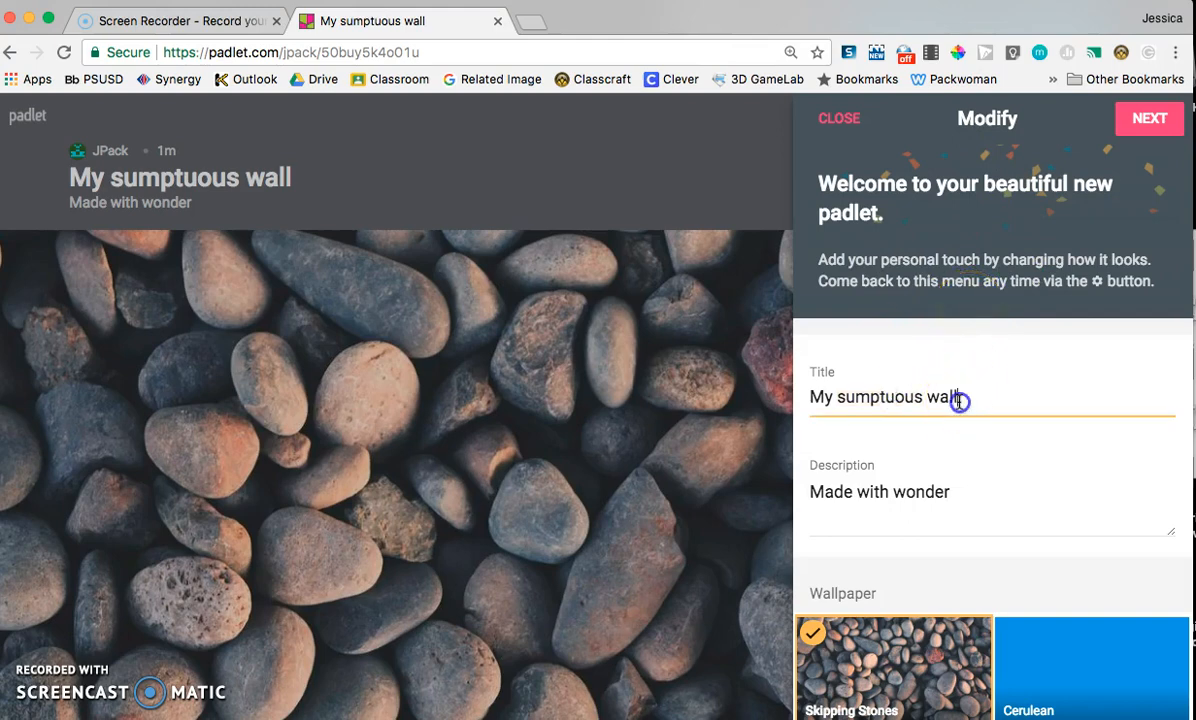
{"action": "triple_click", "coordinate": [817, 399]}
{"action": "key", "text": "BackSpace"}
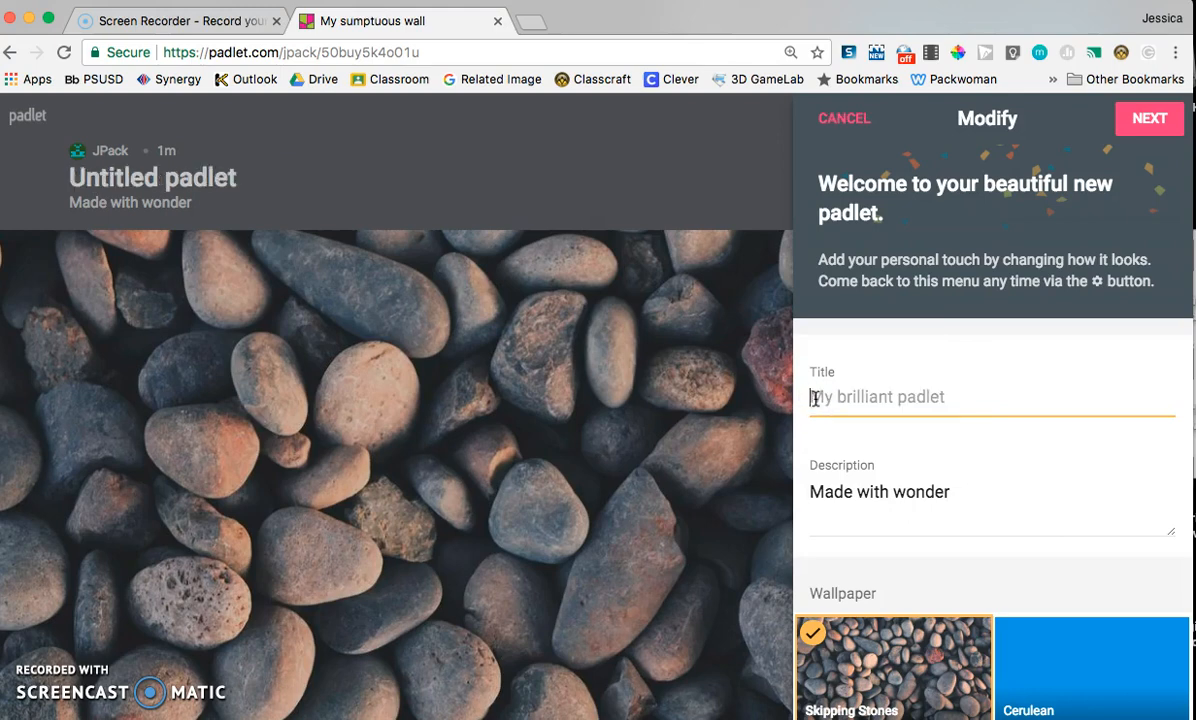
{"action": "type", "text": "Day of the Dead"}
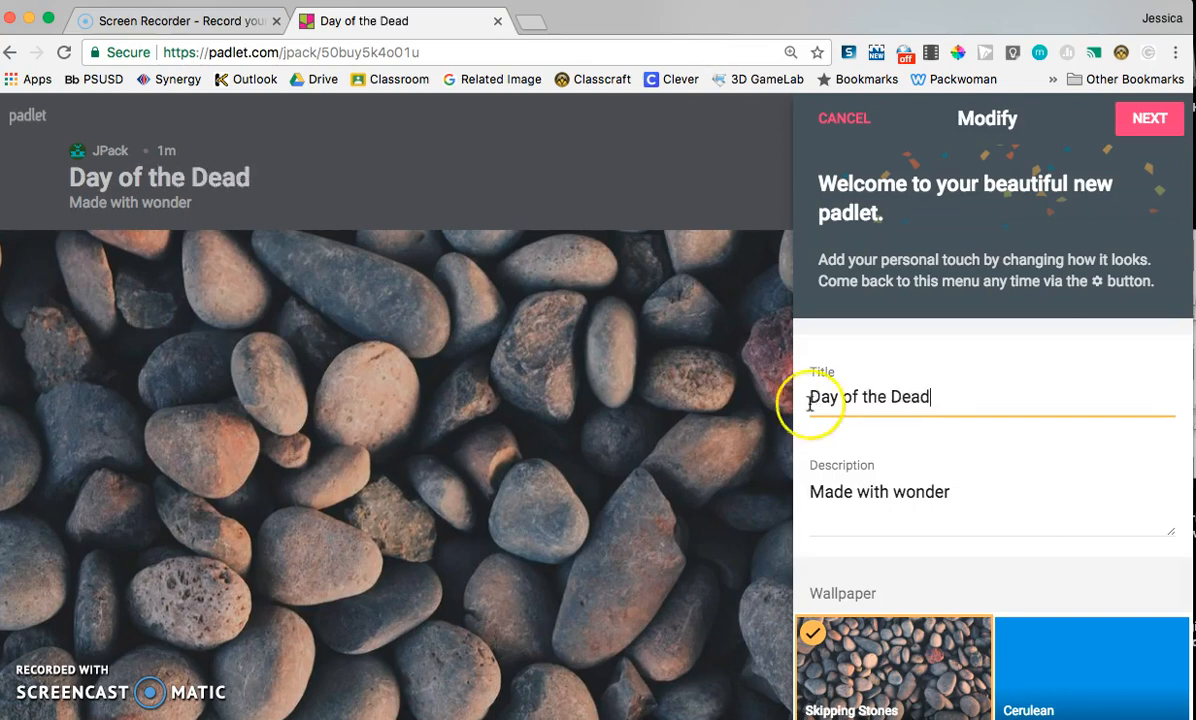
- Describe the wall as created by its author, by first name, to share information about the Day of the Dead holiday, and apply the Cerulean wallpaper
{"action": "triple_click", "coordinate": [837, 489]}
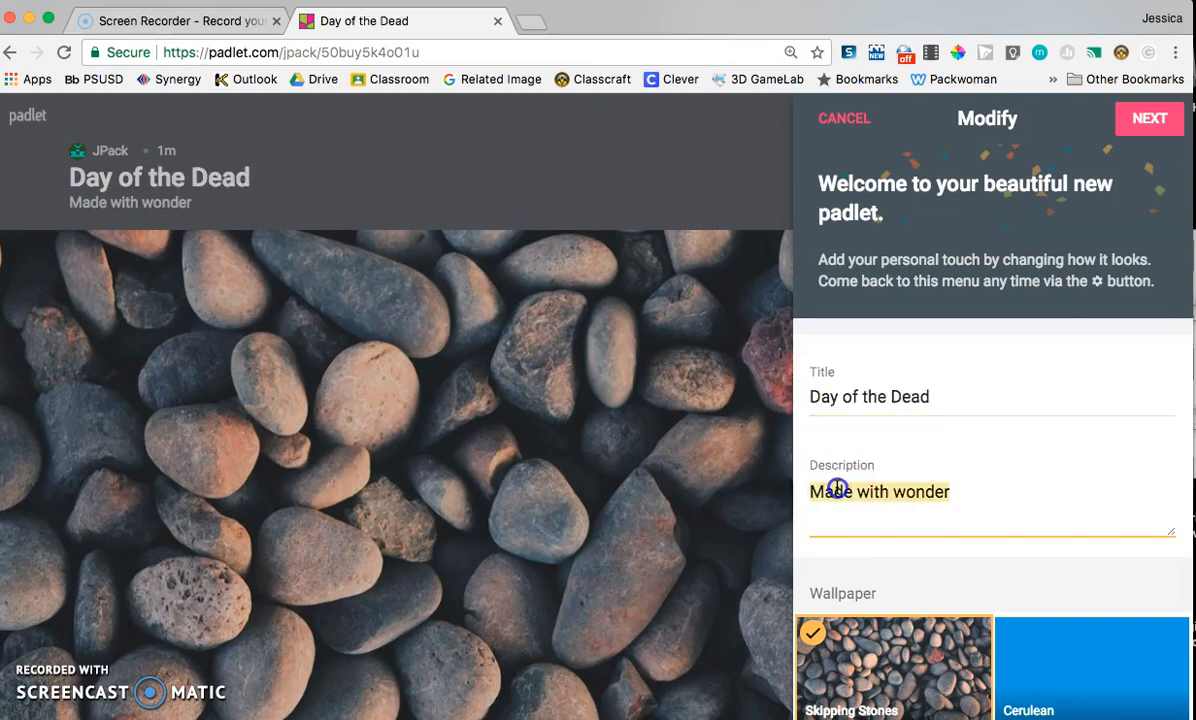
{"action": "type", "text": "This wall is created by Jessica to share inform"}
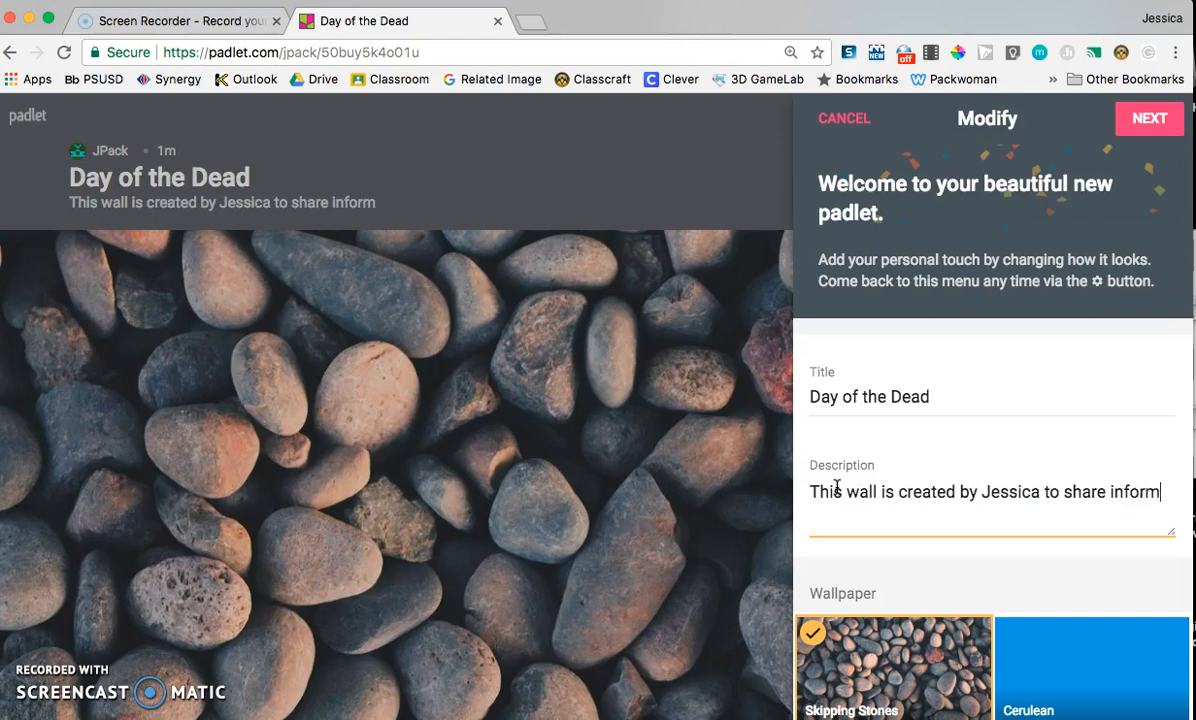
{"action": "type", "text": "ation about the Day of the Dead holiday."}
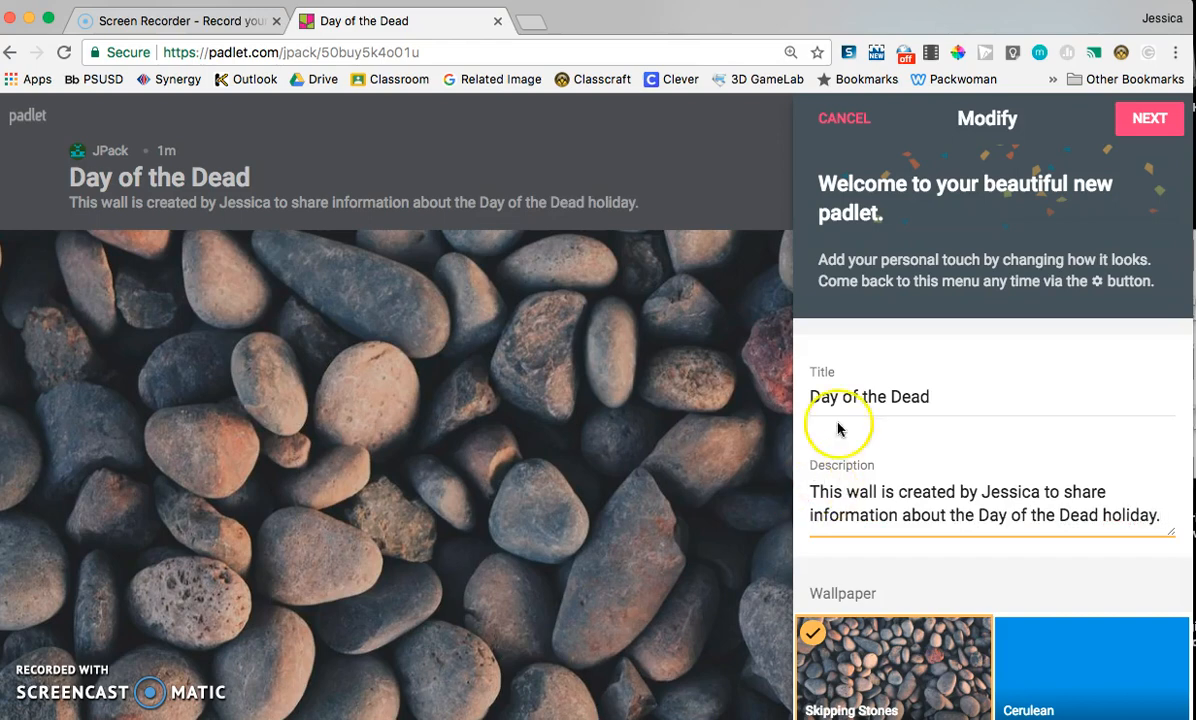
{"action": "scroll", "coordinate": [848, 420], "scroll_direction": "down", "scroll_amount": 5}
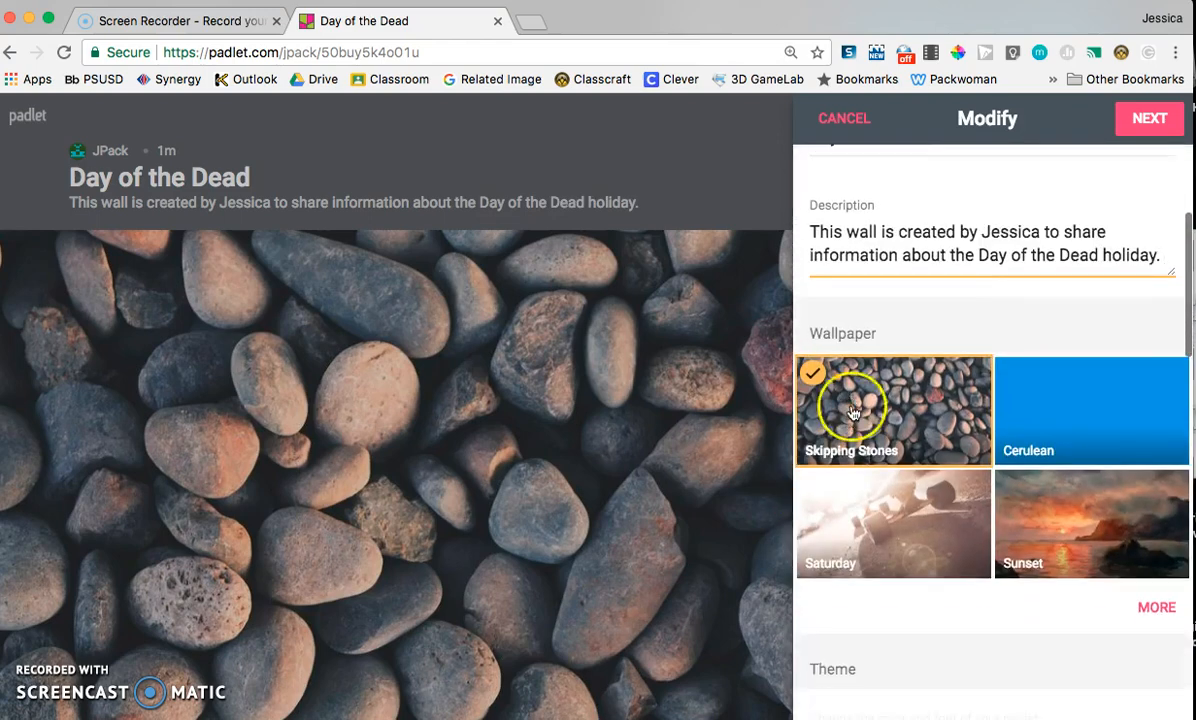
{"action": "left_click", "coordinate": [1057, 424]}
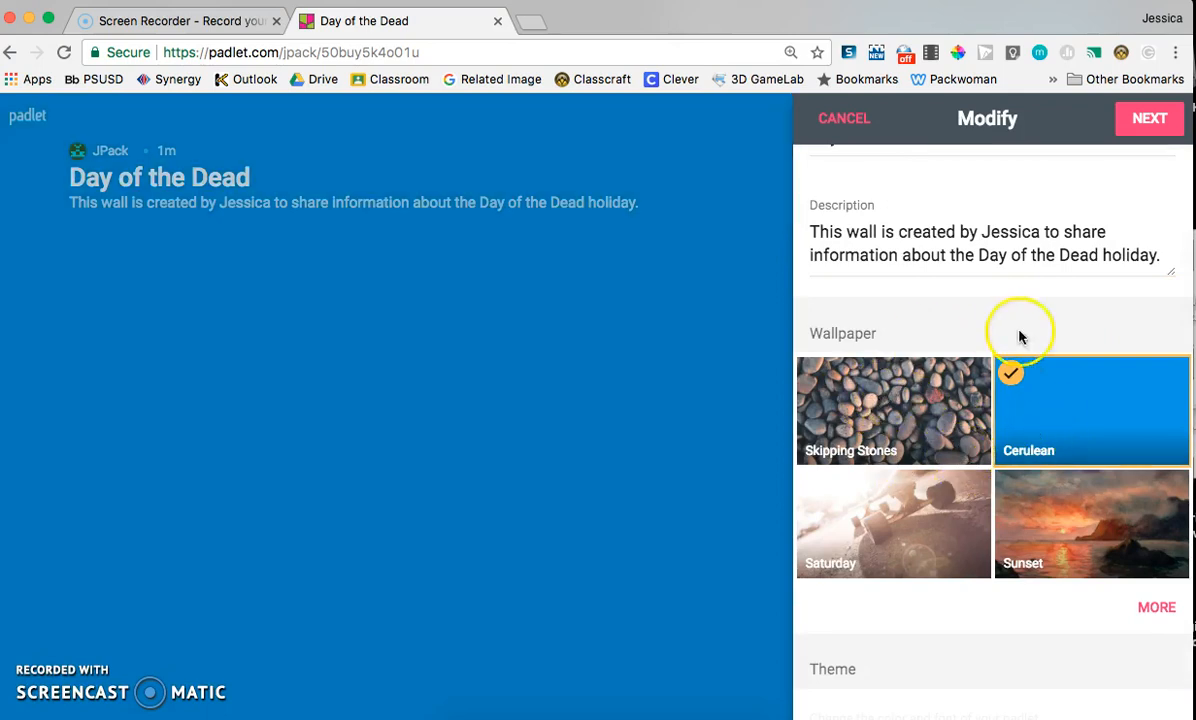
- Set the new post position to Last and allow viewers to comment on posts
{"action": "scroll", "coordinate": [1015, 420], "scroll_direction": "down", "scroll_amount": 3}
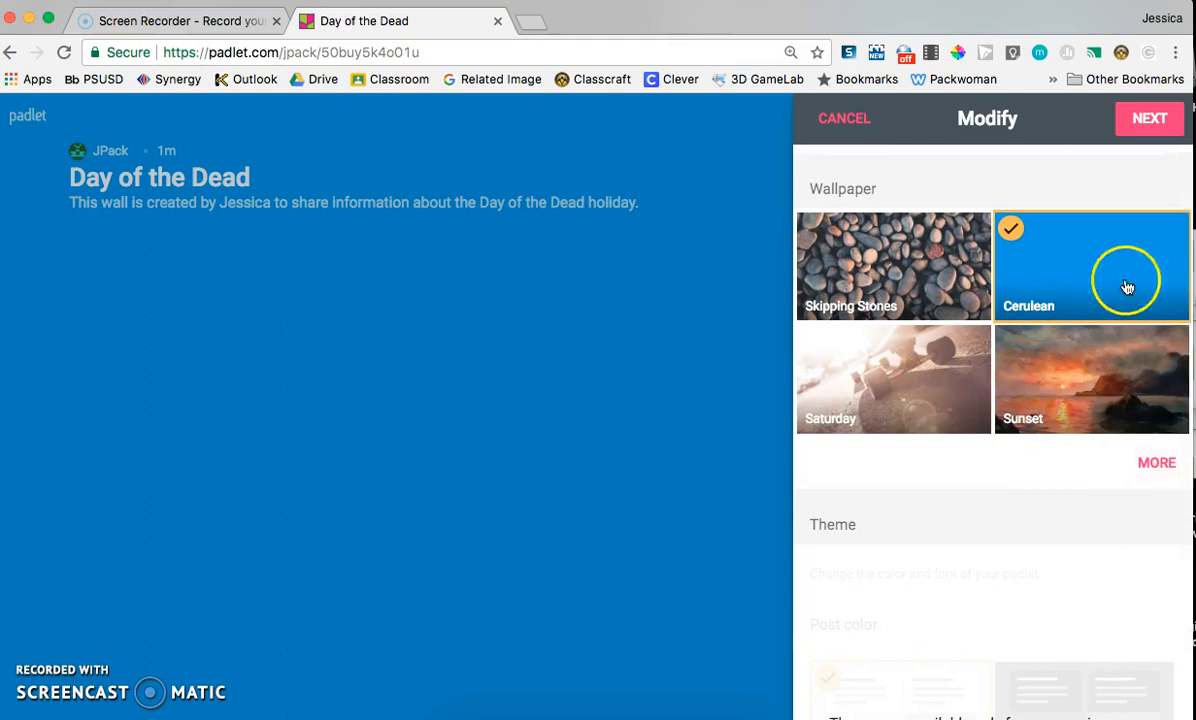
{"action": "scroll", "coordinate": [1003, 356], "scroll_direction": "down", "scroll_amount": 1}
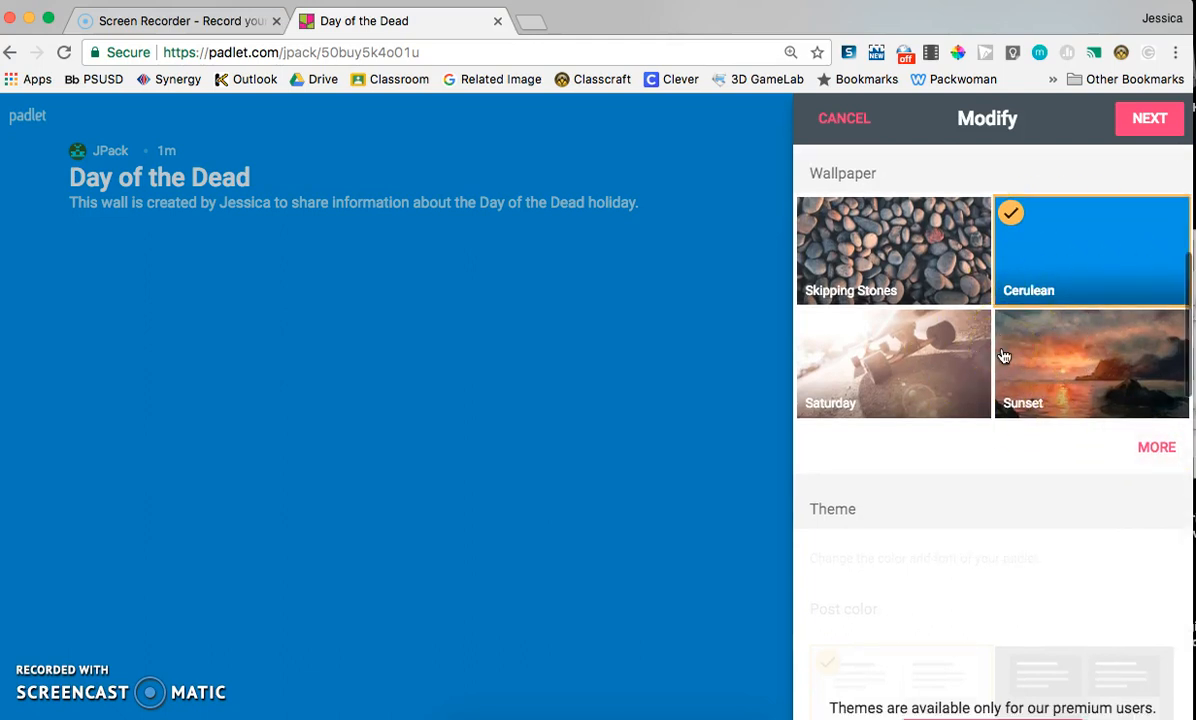
{"action": "scroll", "coordinate": [1003, 356], "scroll_direction": "down", "scroll_amount": 6}
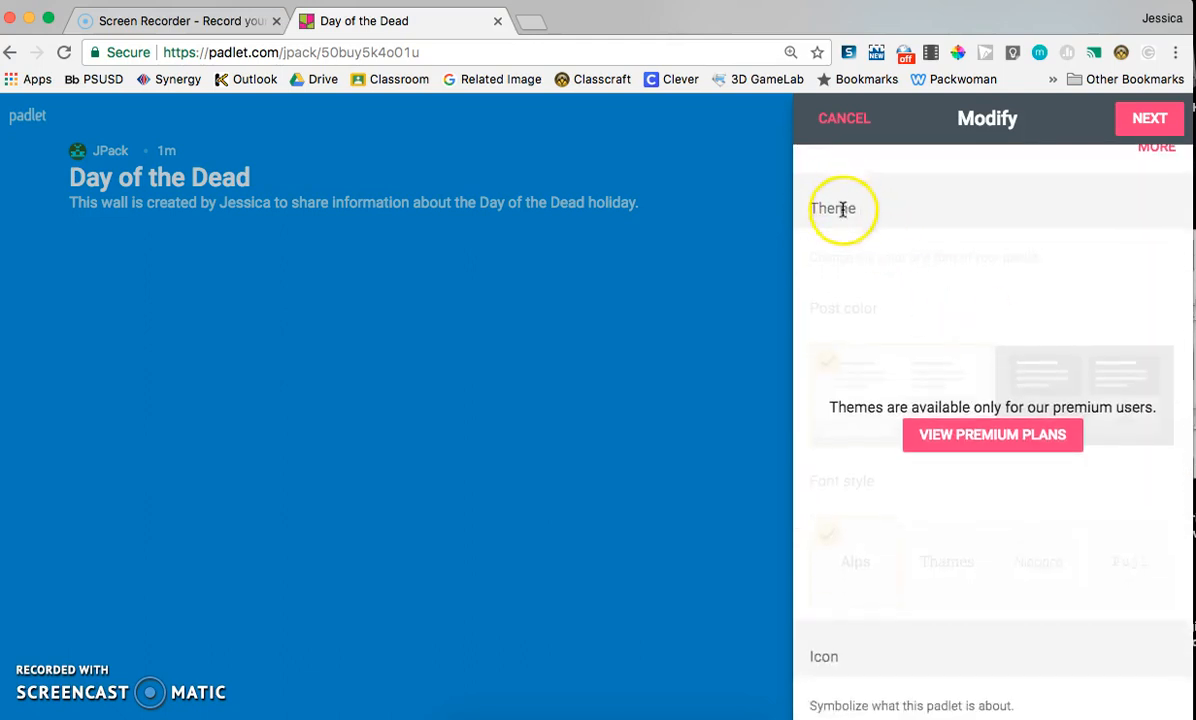
{"action": "scroll", "coordinate": [875, 413], "scroll_direction": "down", "scroll_amount": 6}
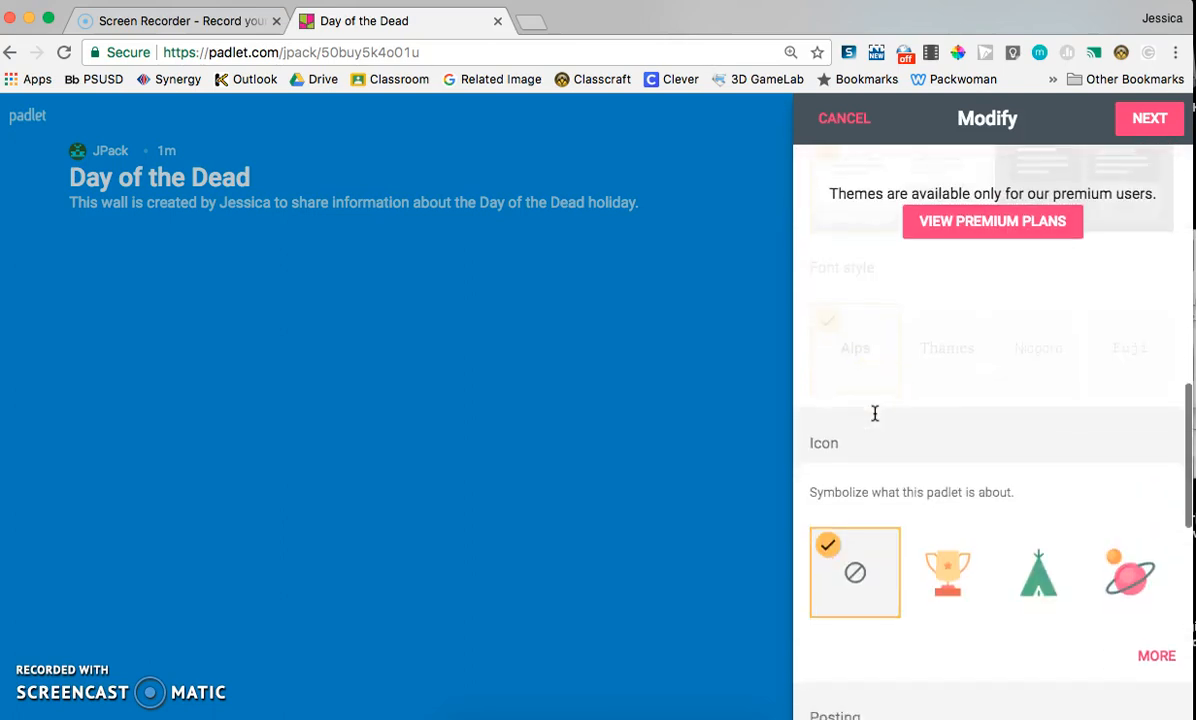
{"action": "scroll", "coordinate": [875, 413], "scroll_direction": "down", "scroll_amount": 3}
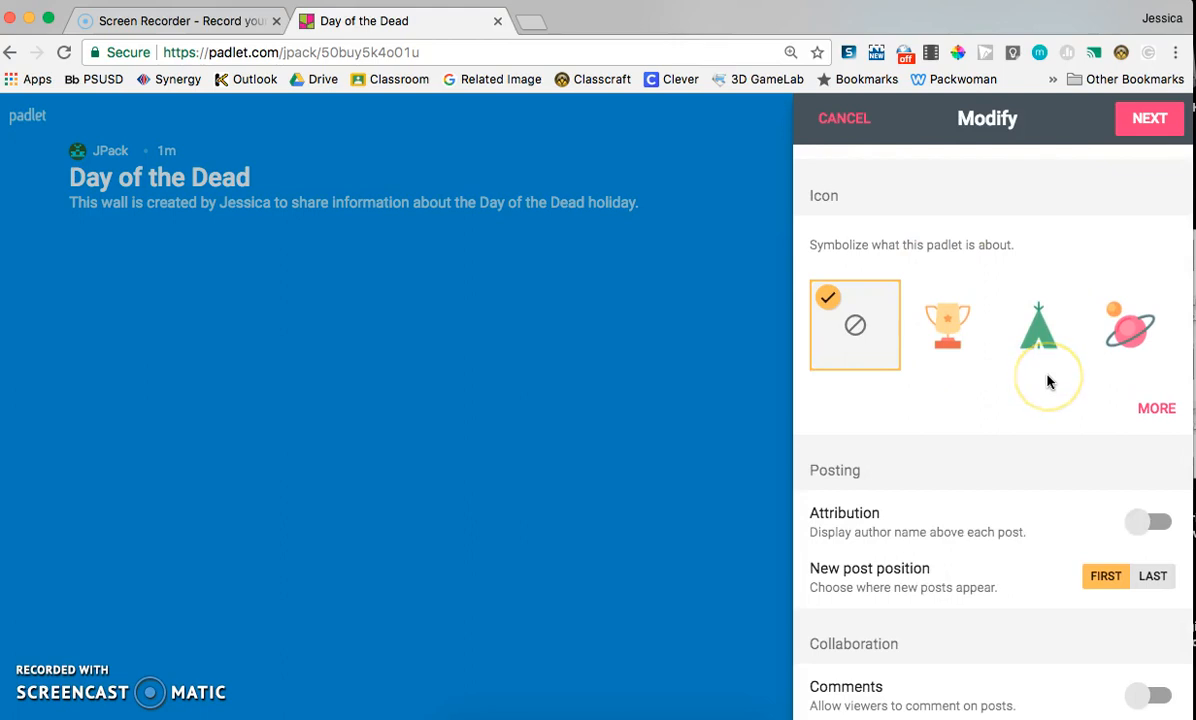
{"action": "scroll", "coordinate": [1050, 382], "scroll_direction": "down", "scroll_amount": 1}
{"action": "scroll", "coordinate": [997, 363], "scroll_direction": "down", "scroll_amount": 4}
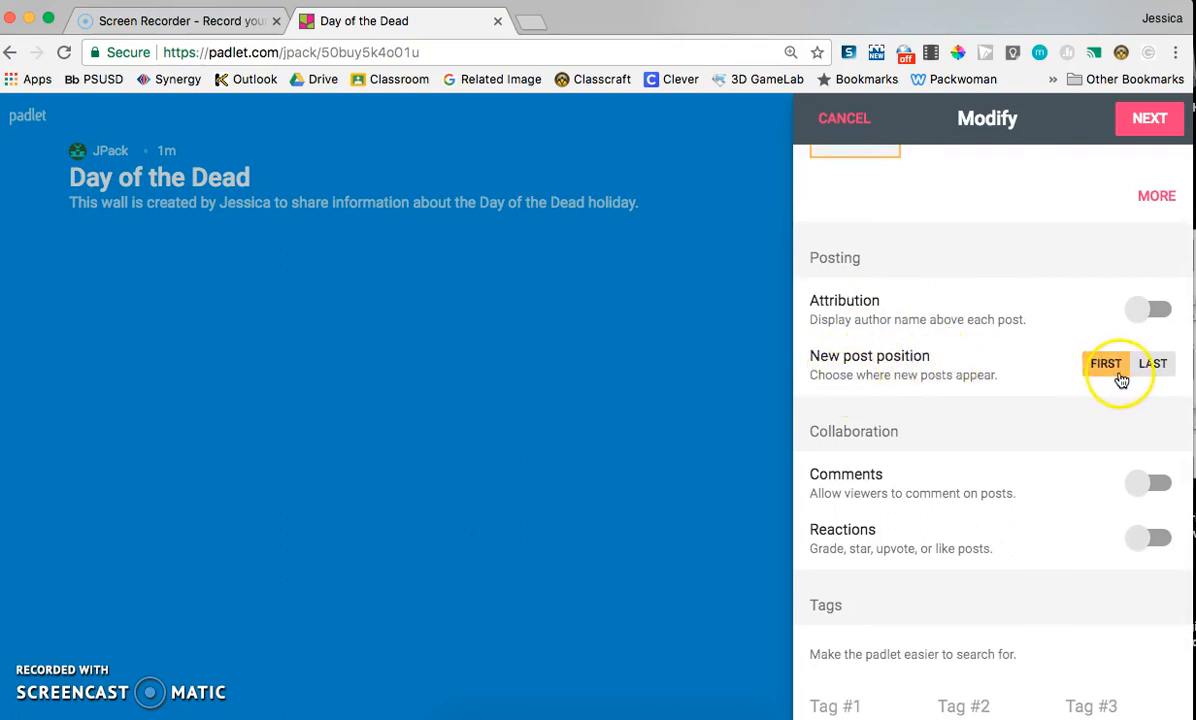
{"action": "left_click", "coordinate": [1156, 365]}
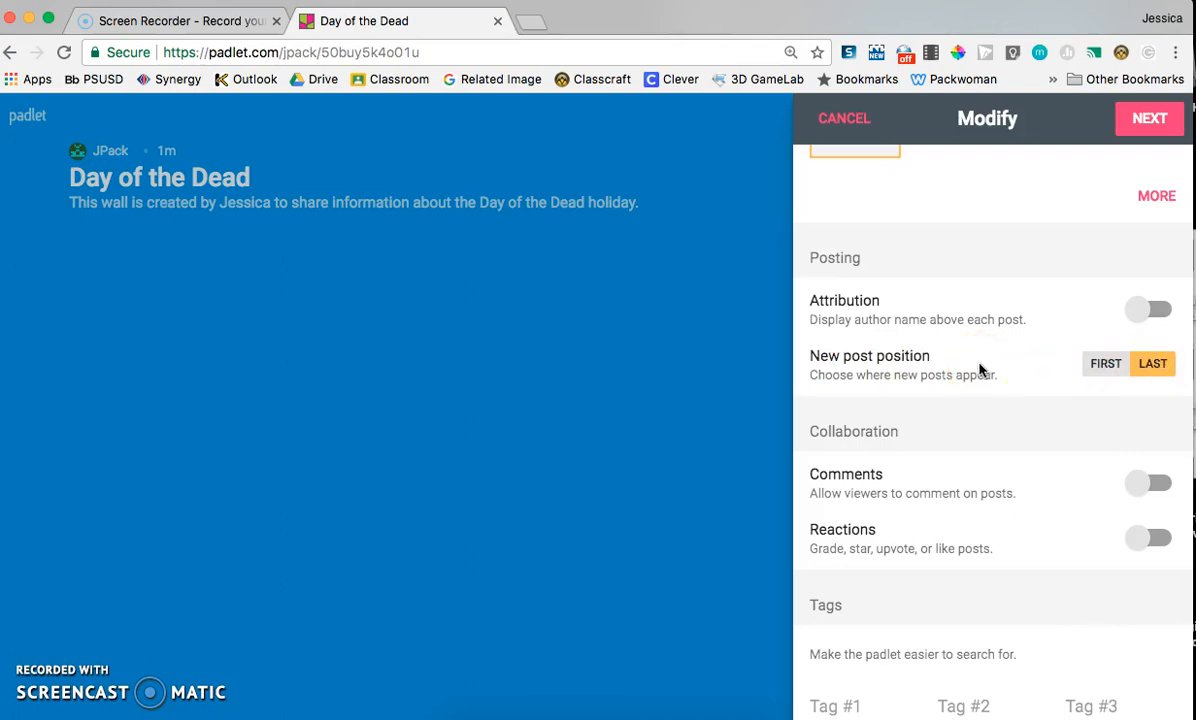
{"action": "scroll", "coordinate": [979, 370], "scroll_direction": "down", "scroll_amount": 2}
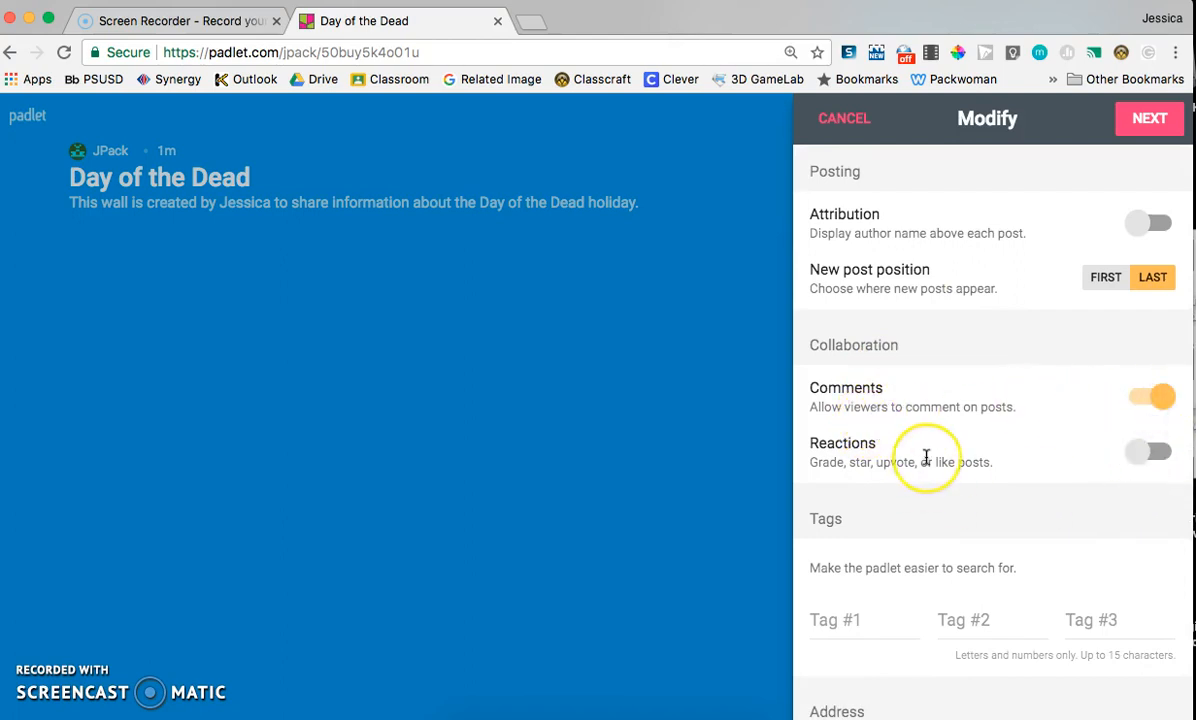
- Change the ending of the padlet's web address to "dayofthedead" and continue to the people and privacy settings
{"action": "scroll", "coordinate": [922, 452], "scroll_direction": "down", "scroll_amount": 4}
{"action": "scroll", "coordinate": [926, 458], "scroll_direction": "down", "scroll_amount": 1}
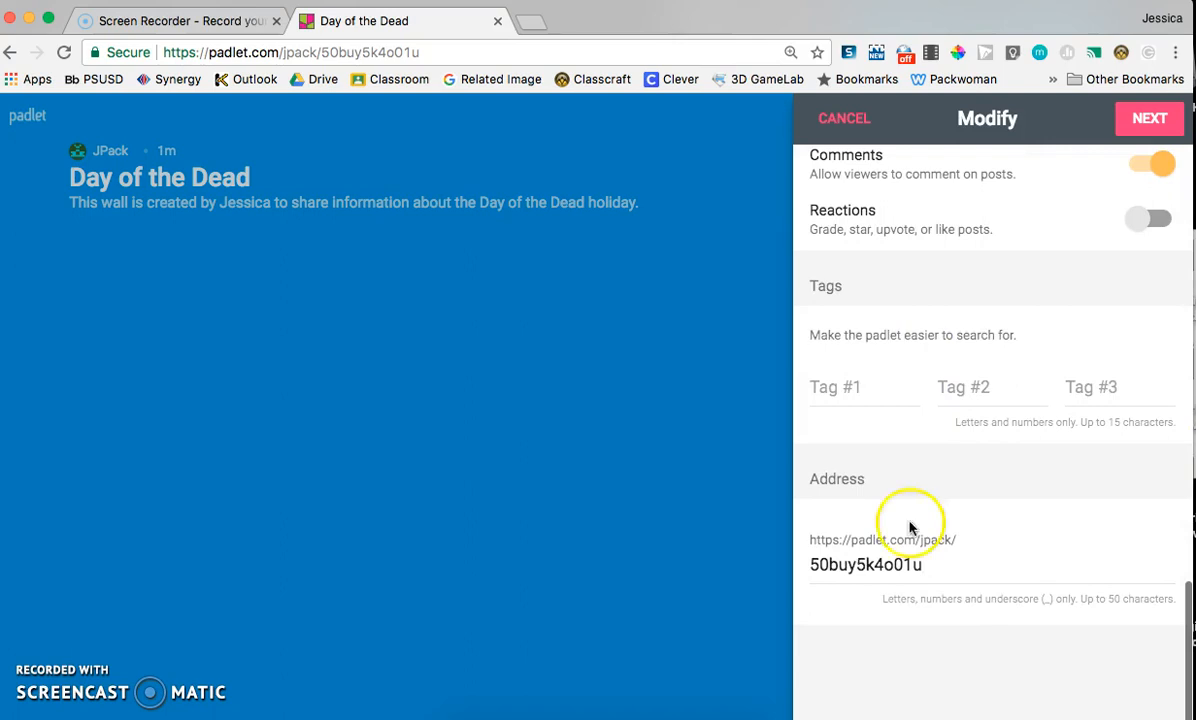
{"action": "left_click", "coordinate": [868, 566]}
{"action": "double_click", "coordinate": [868, 566]}
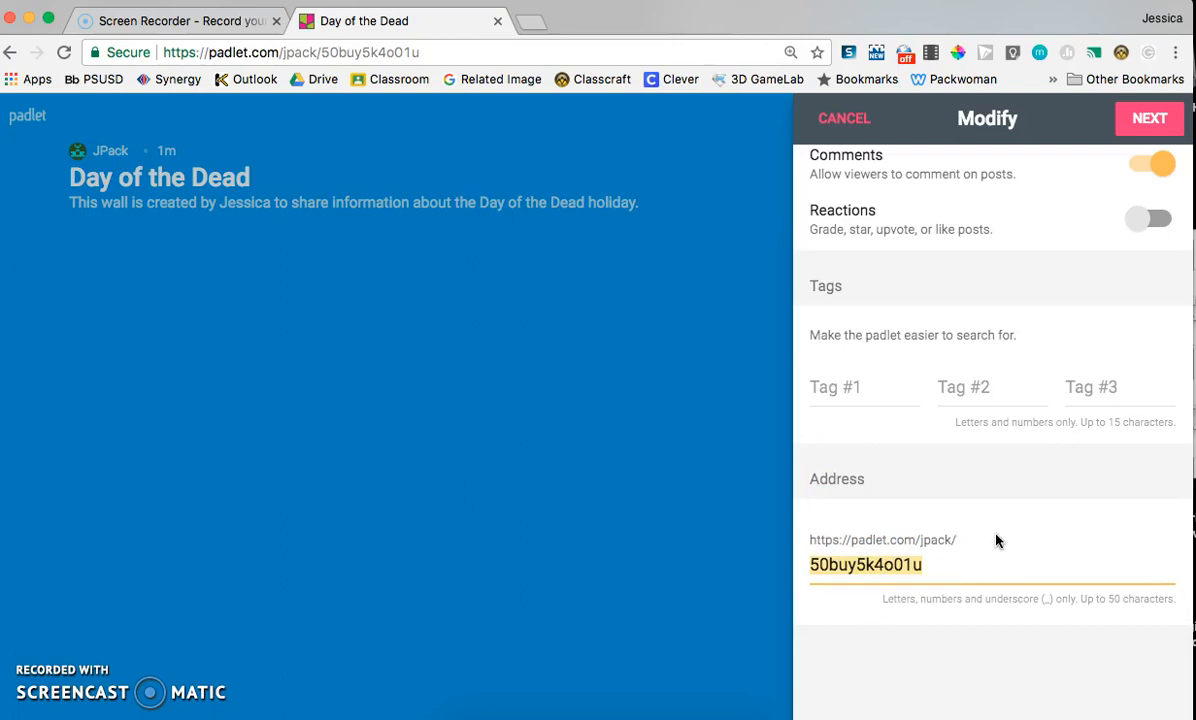
{"action": "key", "text": "BackSpace"}
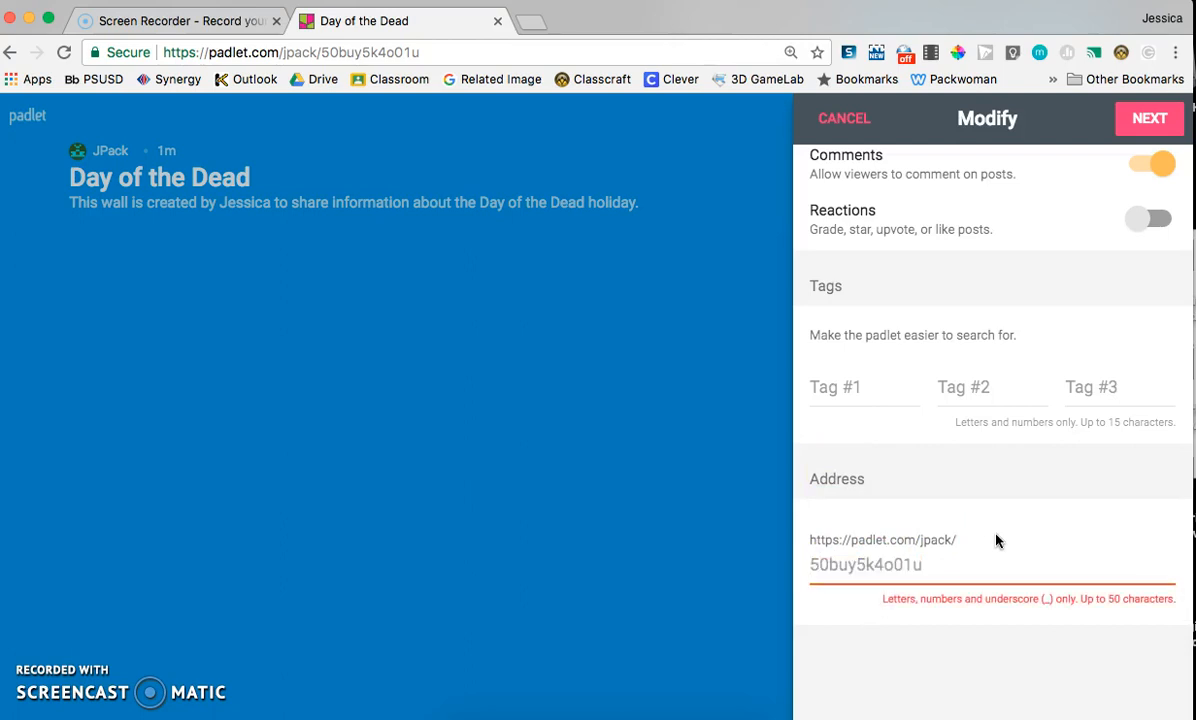
{"action": "type", "text": "dayofthedead"}
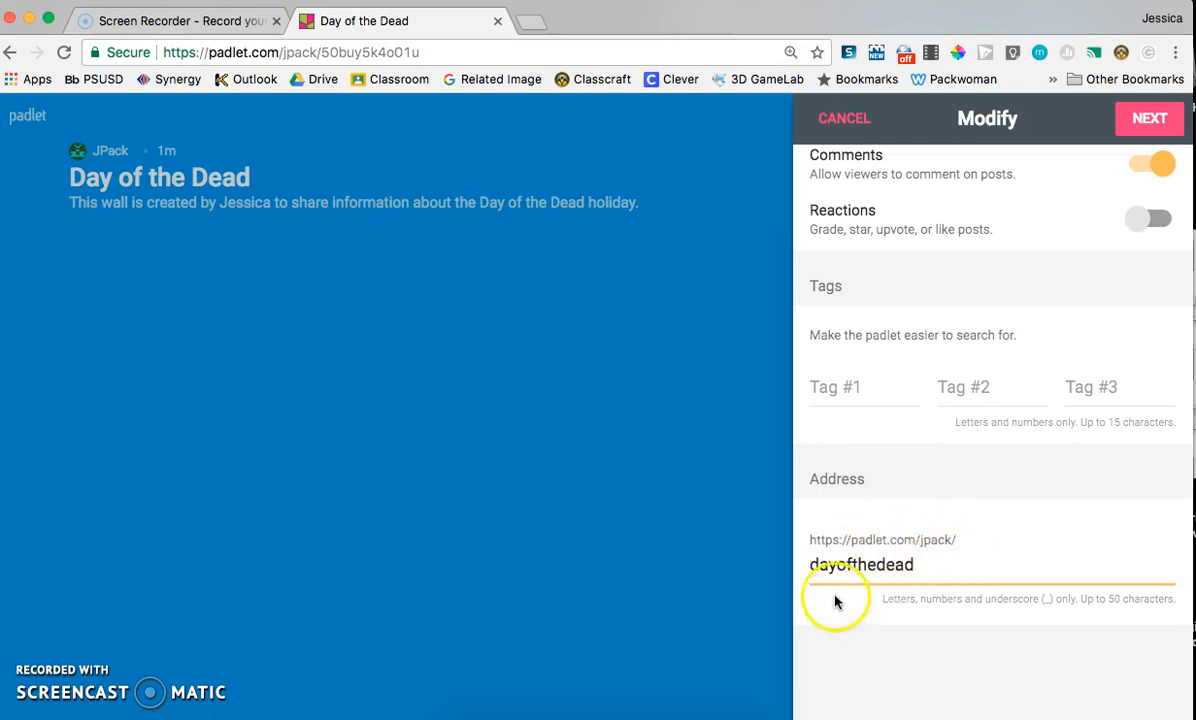
{"action": "left_click", "coordinate": [1145, 118]}
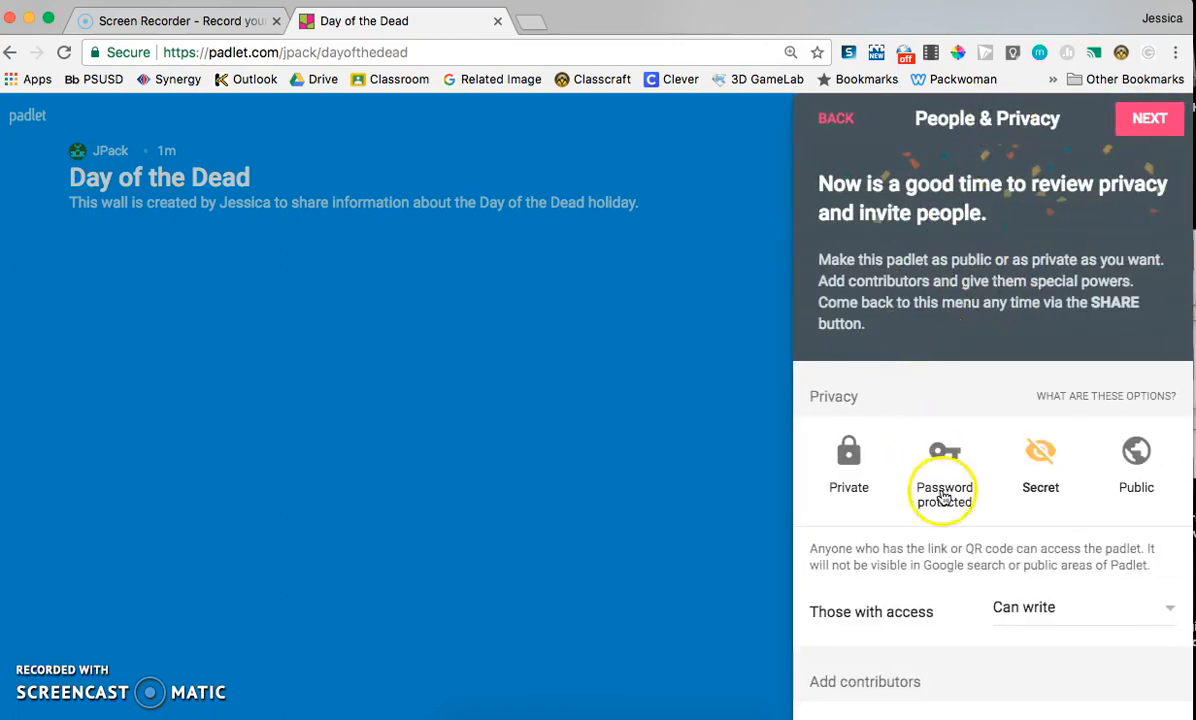
- Choose Secret as the padlet's privacy option and review the access, contributor and advanced settings
{"action": "scroll", "coordinate": [1038, 465], "scroll_direction": "down", "scroll_amount": 1}
{"action": "scroll", "coordinate": [1035, 470], "scroll_direction": "down", "scroll_amount": 1}
{"action": "left_click", "coordinate": [1040, 350]}
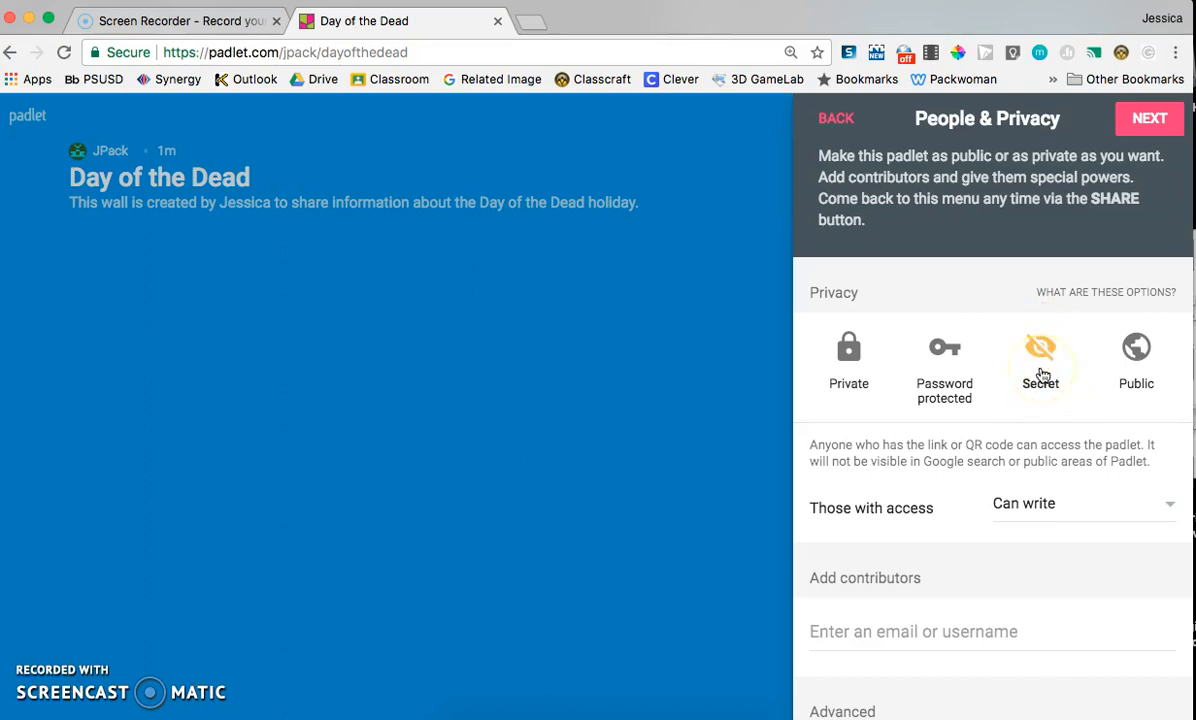
{"action": "scroll", "coordinate": [1041, 374], "scroll_direction": "down", "scroll_amount": 1}
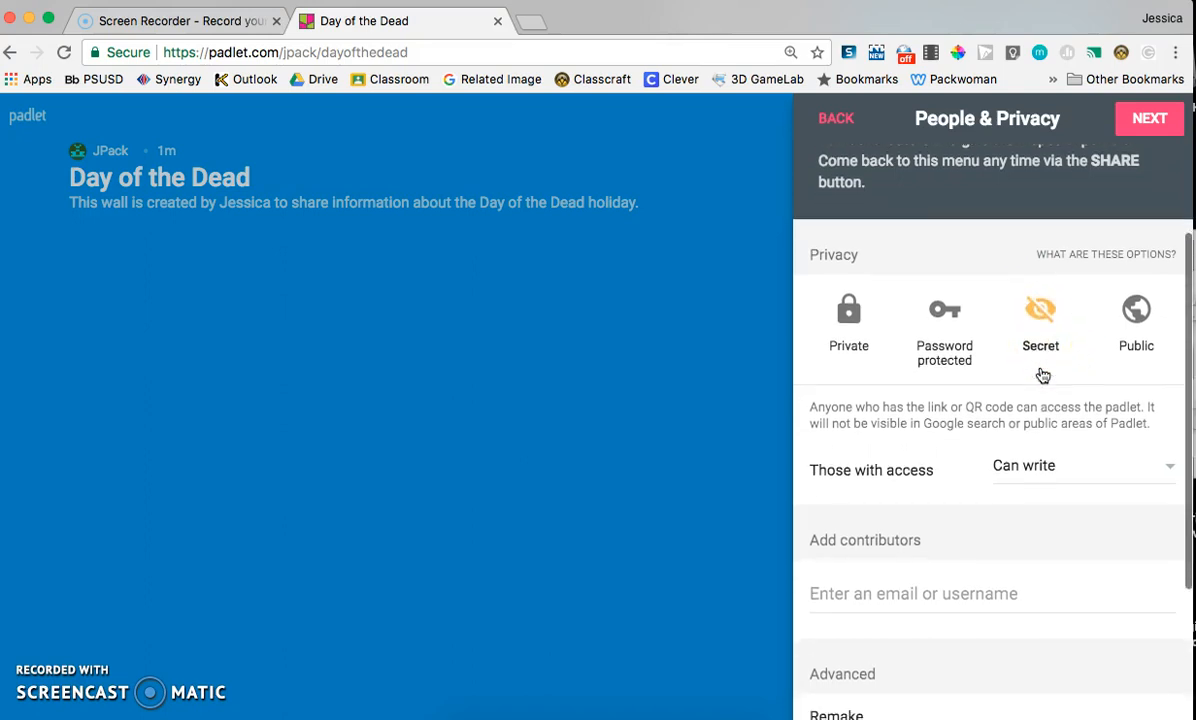
{"action": "left_click", "coordinate": [1040, 316]}
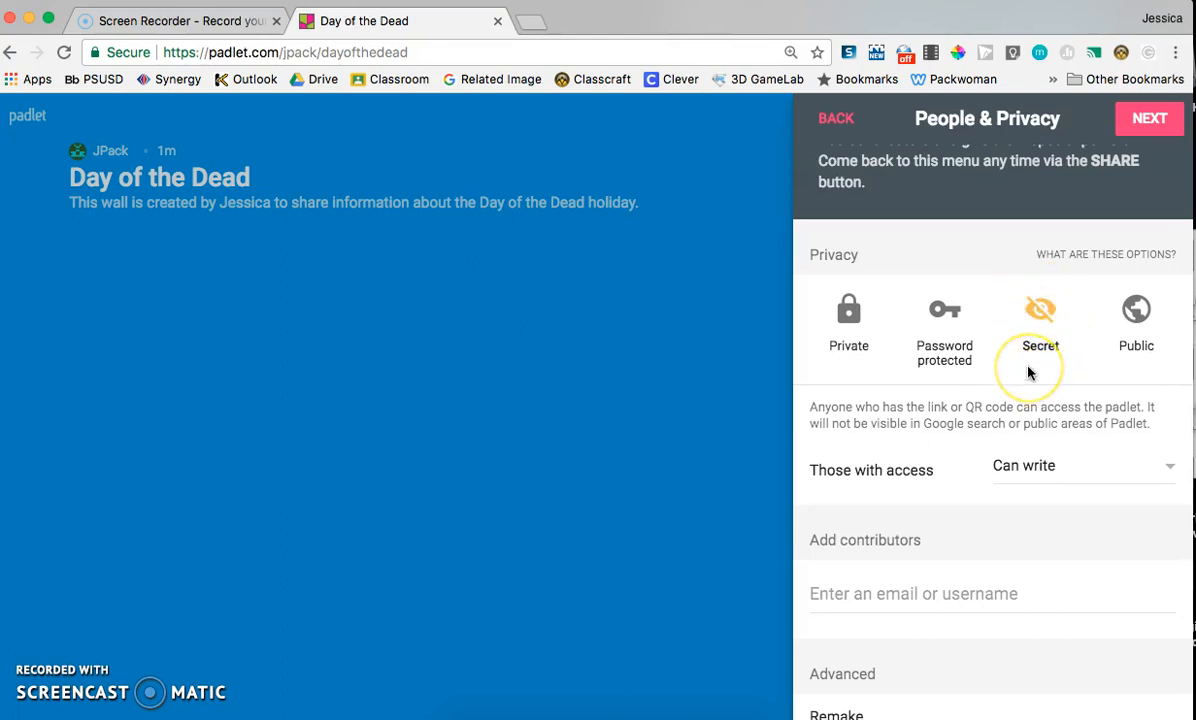
{"action": "left_click", "coordinate": [1033, 340]}
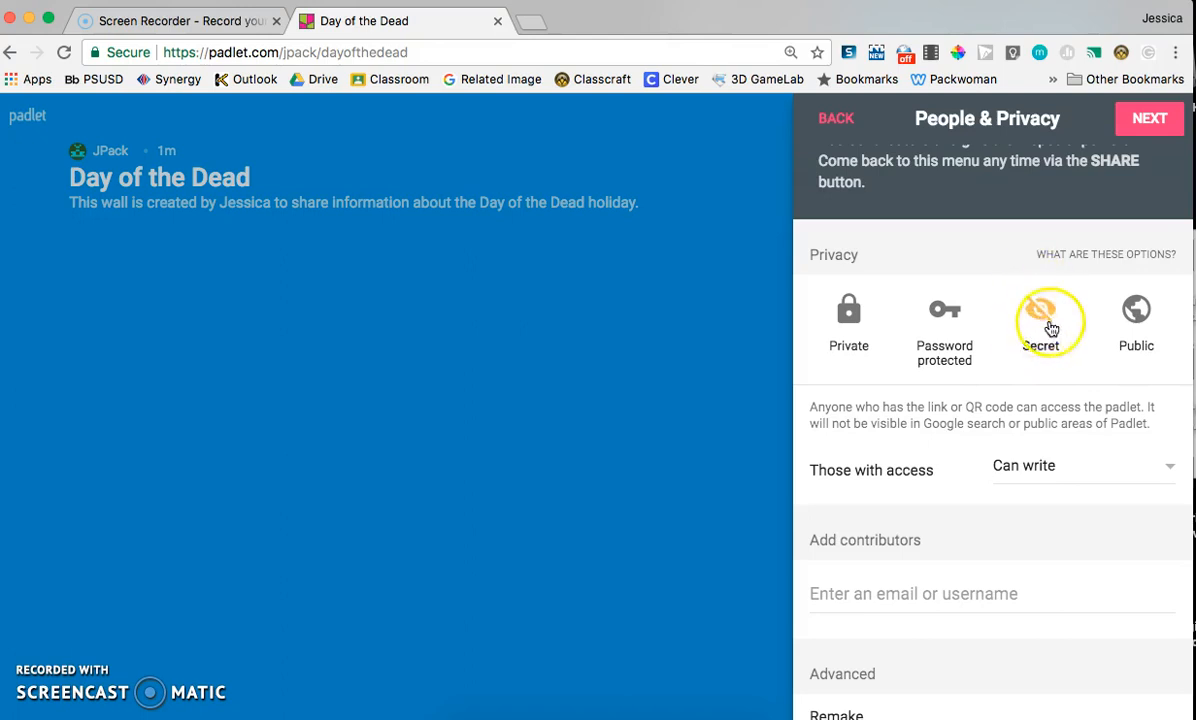
{"action": "scroll", "coordinate": [1046, 327], "scroll_direction": "down", "scroll_amount": 1}
{"action": "scroll", "coordinate": [1046, 327], "scroll_direction": "down", "scroll_amount": 3}
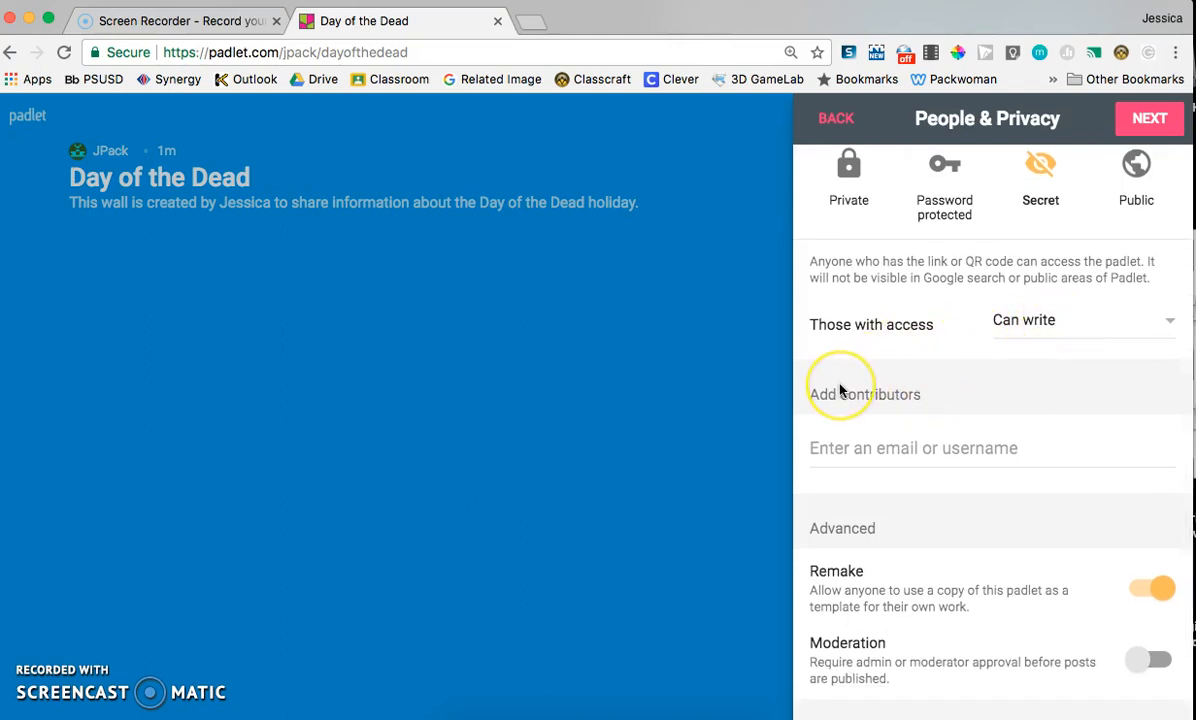
- Turn off the Remake option in the advanced privacy settings and finish the setup to open the wall
{"action": "scroll", "coordinate": [838, 390], "scroll_direction": "down", "scroll_amount": 2}
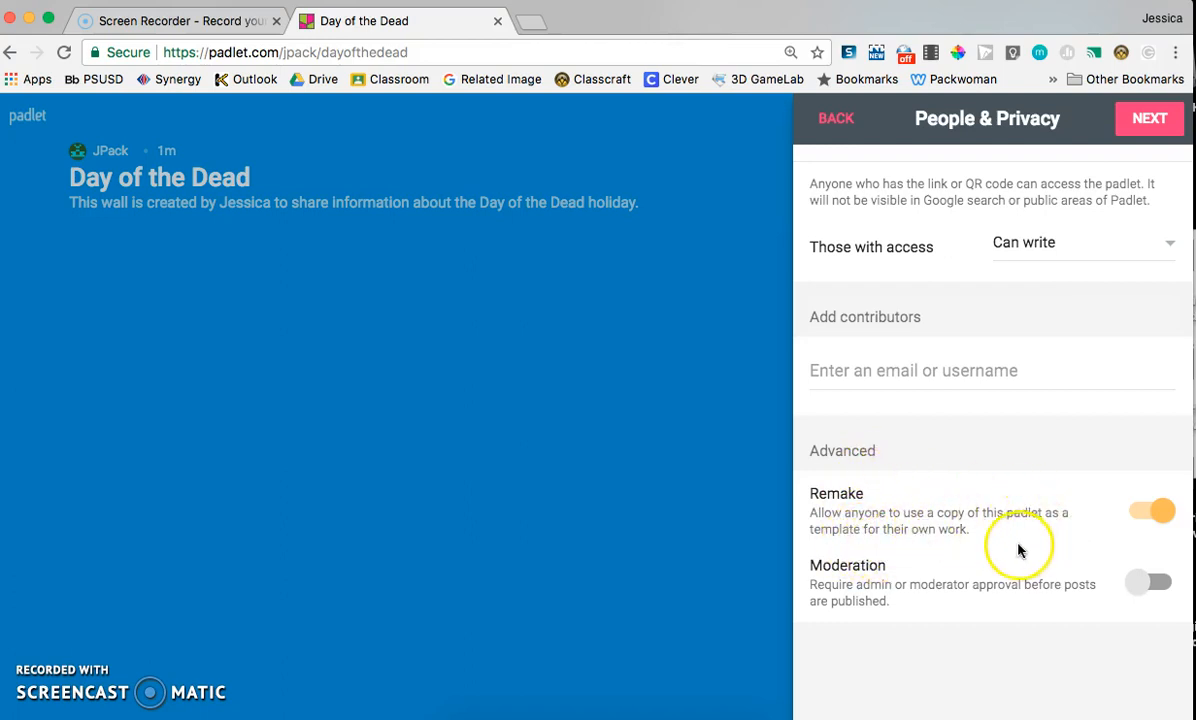
{"action": "left_click", "coordinate": [1115, 518]}
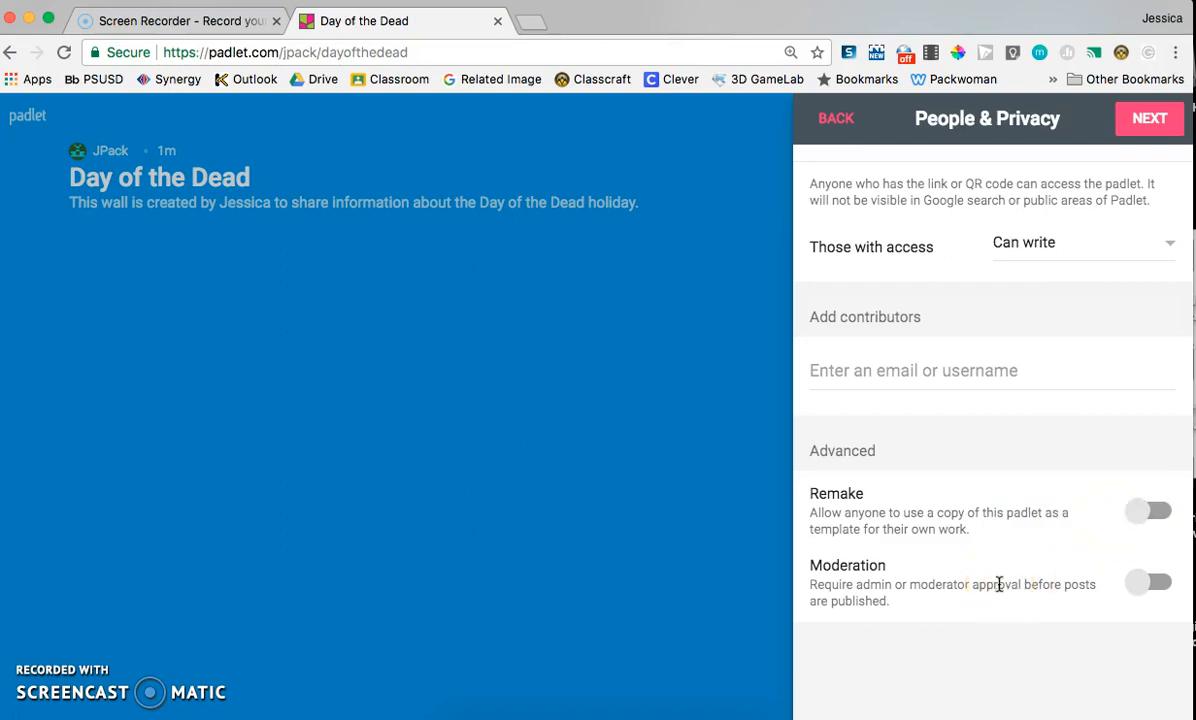
{"action": "left_click", "coordinate": [1136, 132]}
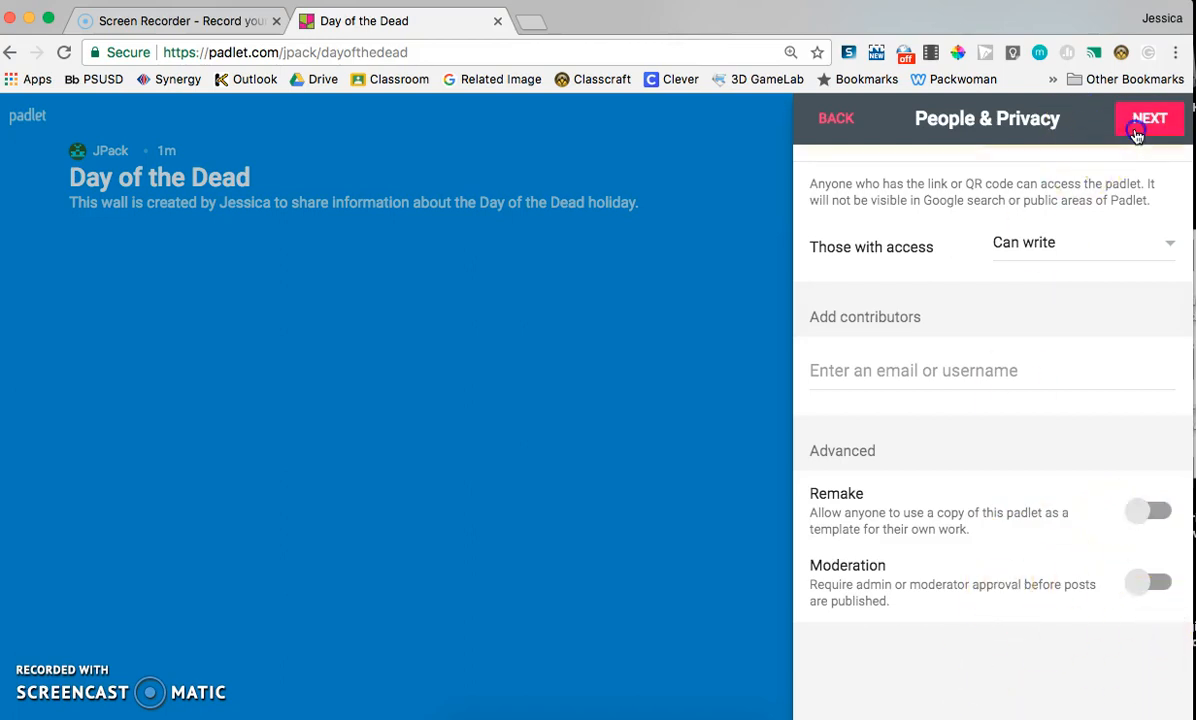
{"action": "left_click", "coordinate": [1007, 397]}
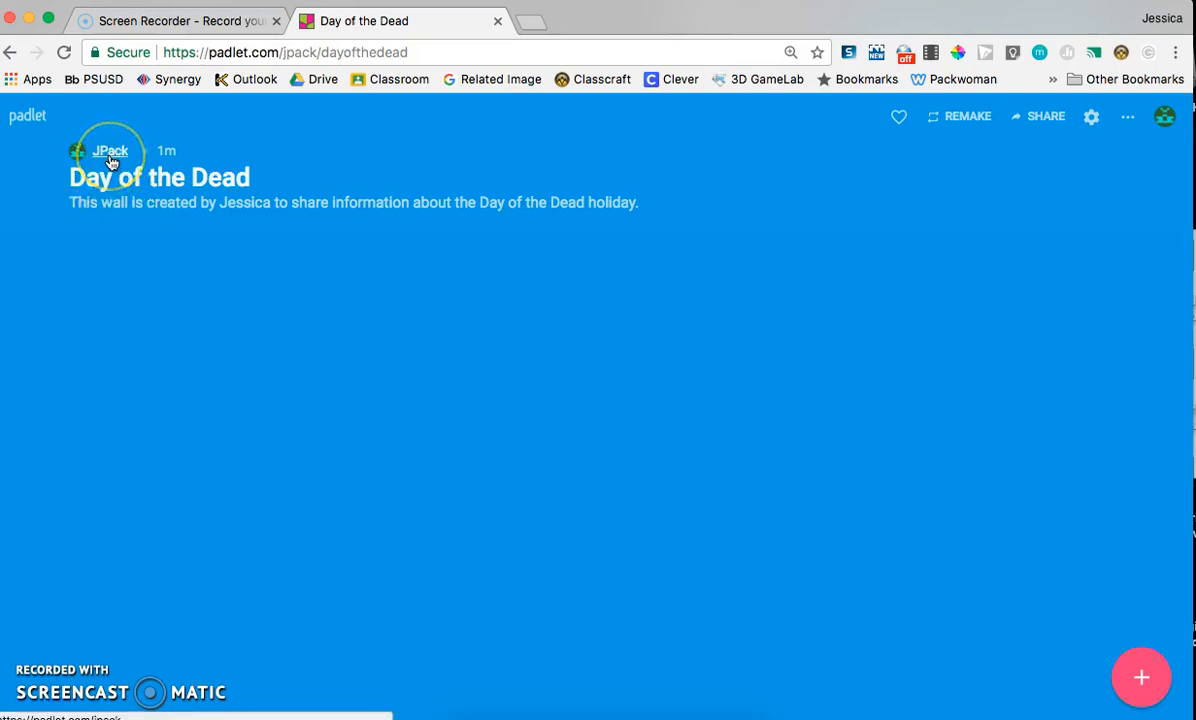
{"action": "left_click", "coordinate": [382, 50]}
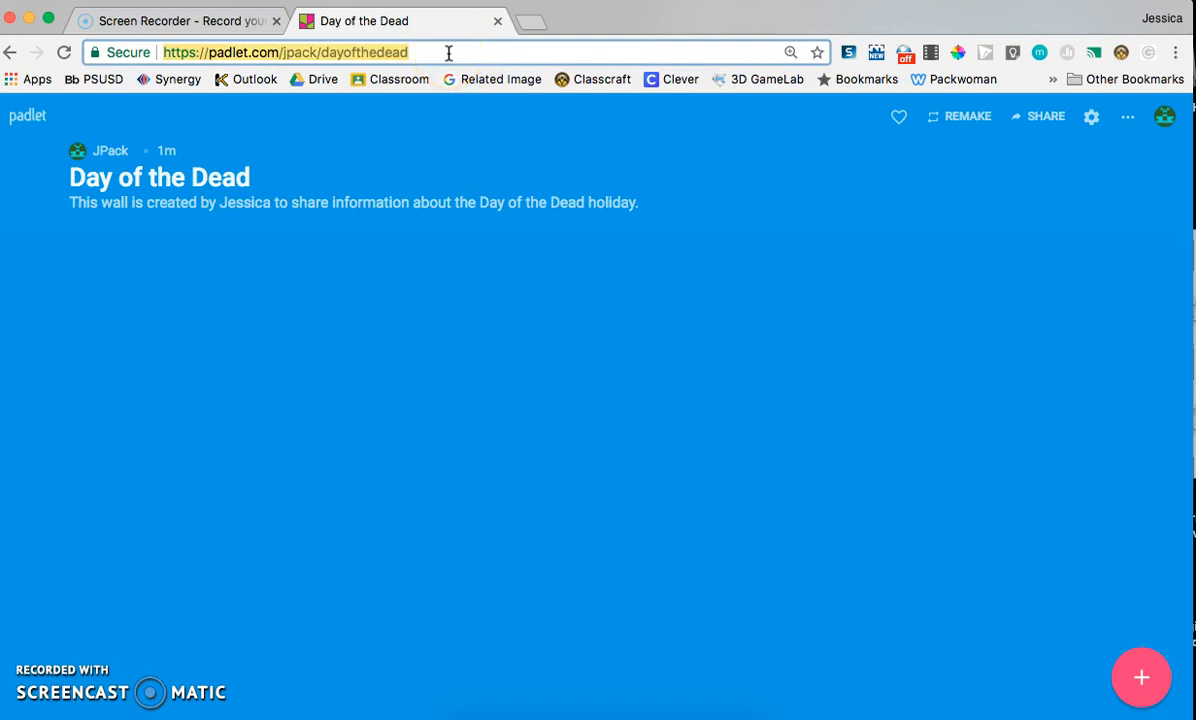
- Add a post titled "Something Important" with the text "I have so many things to say!"
{"action": "left_click", "coordinate": [1137, 686]}
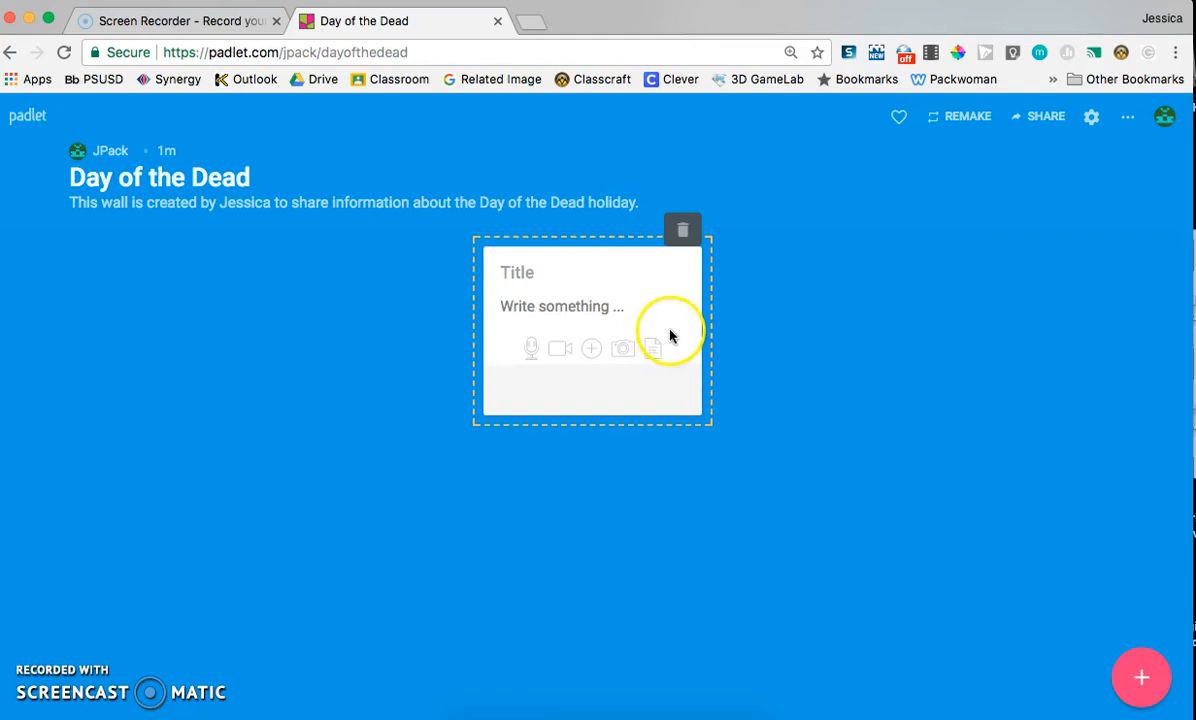
{"action": "type", "text": "Something Important"}
{"action": "left_click", "coordinate": [590, 312]}
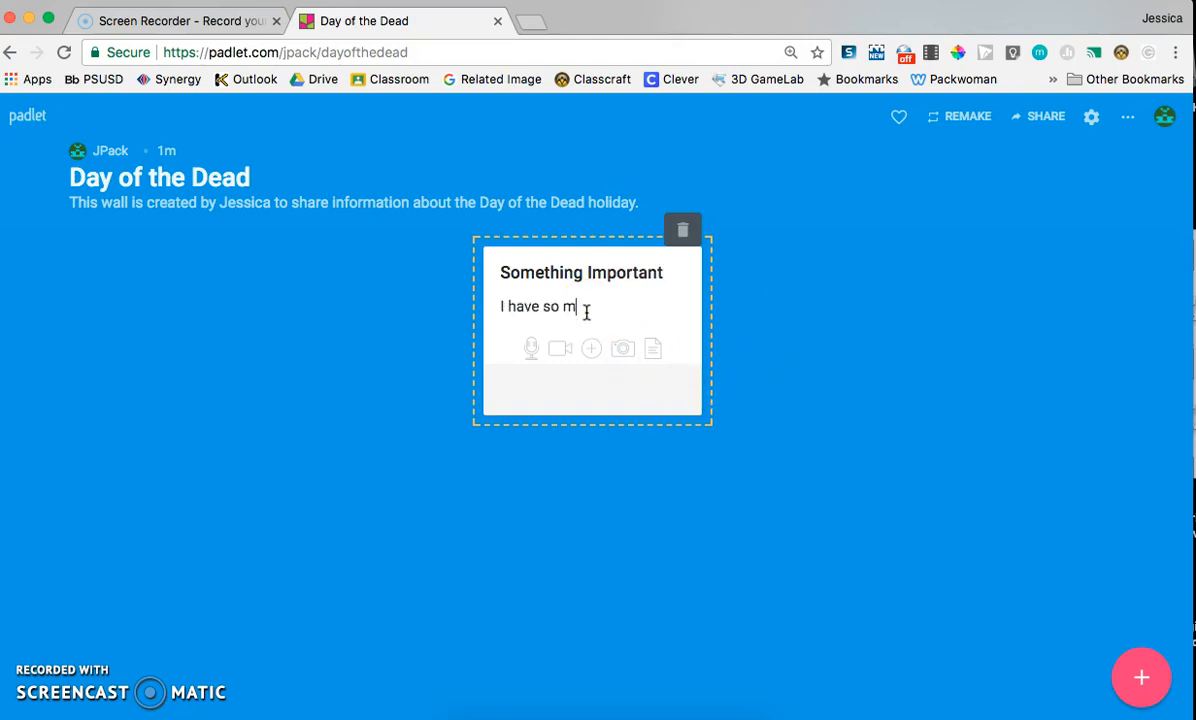
{"action": "type", "text": "I have so many things to "}
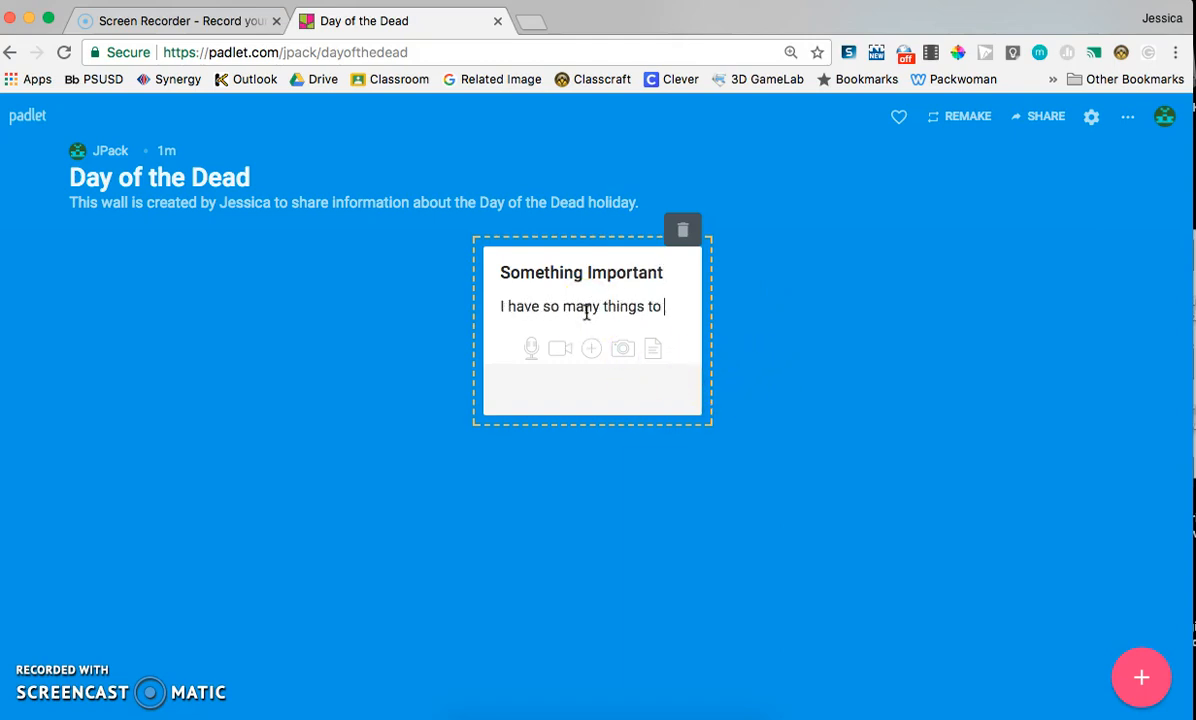
{"action": "type", "text": "say!"}
- Attach the Desktop image "Screen Shot 2017-11-05 at 5.47.15 PM" to the post and try to move the post elsewhere on the wall
{"action": "left_click", "coordinate": [617, 373]}
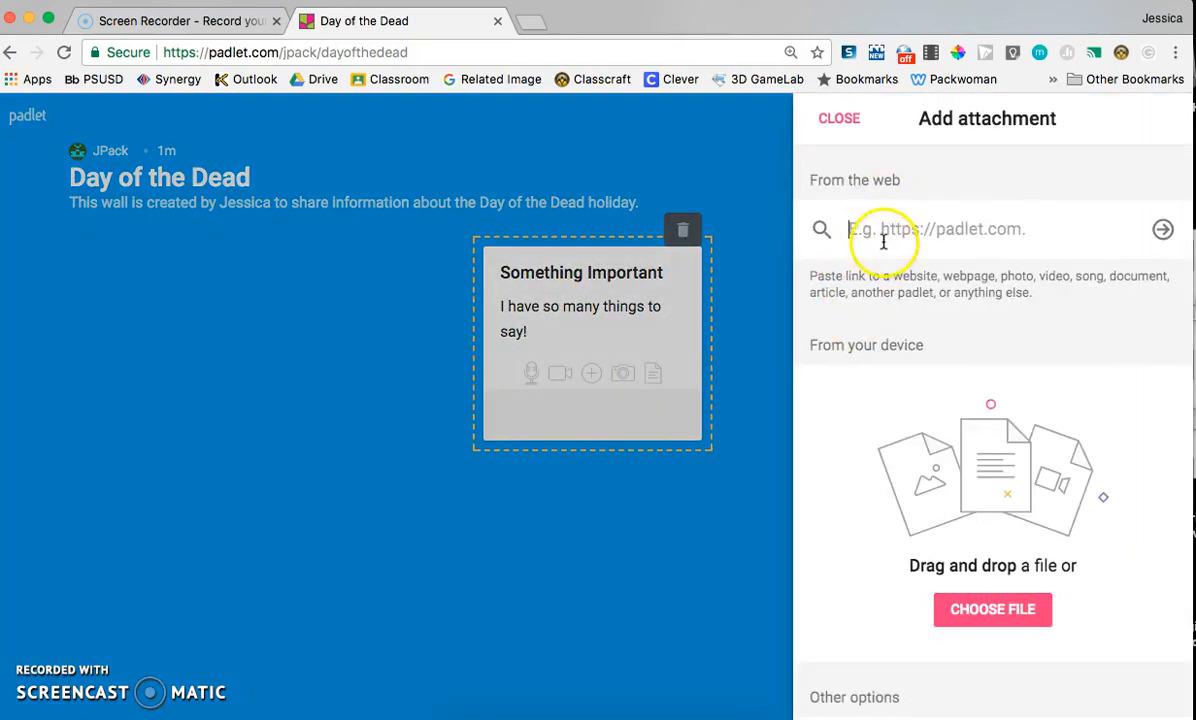
{"action": "left_click", "coordinate": [982, 617]}
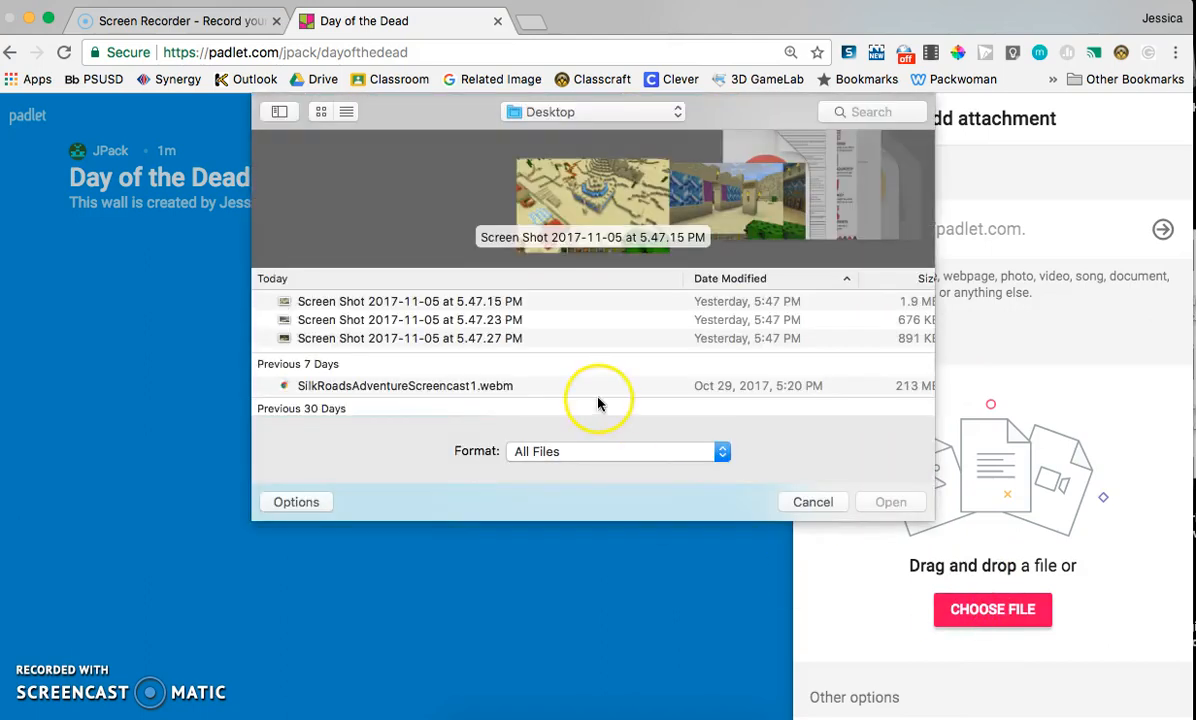
{"action": "left_click", "coordinate": [440, 302]}
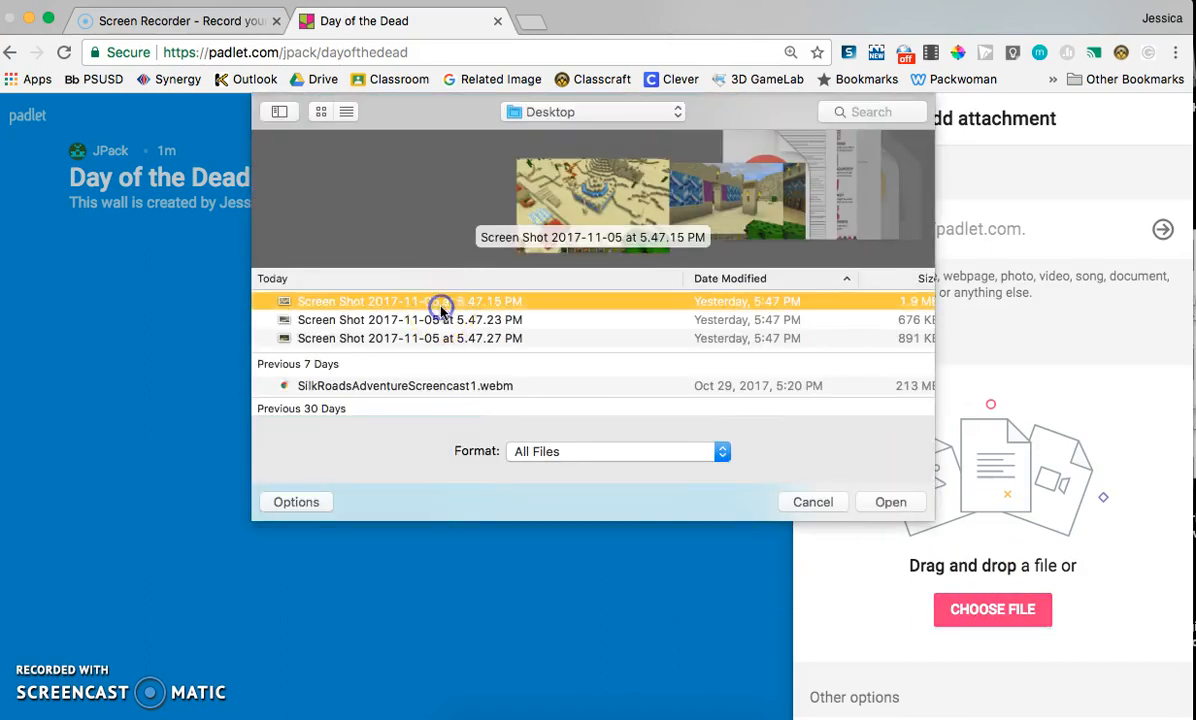
{"action": "left_click", "coordinate": [879, 504]}
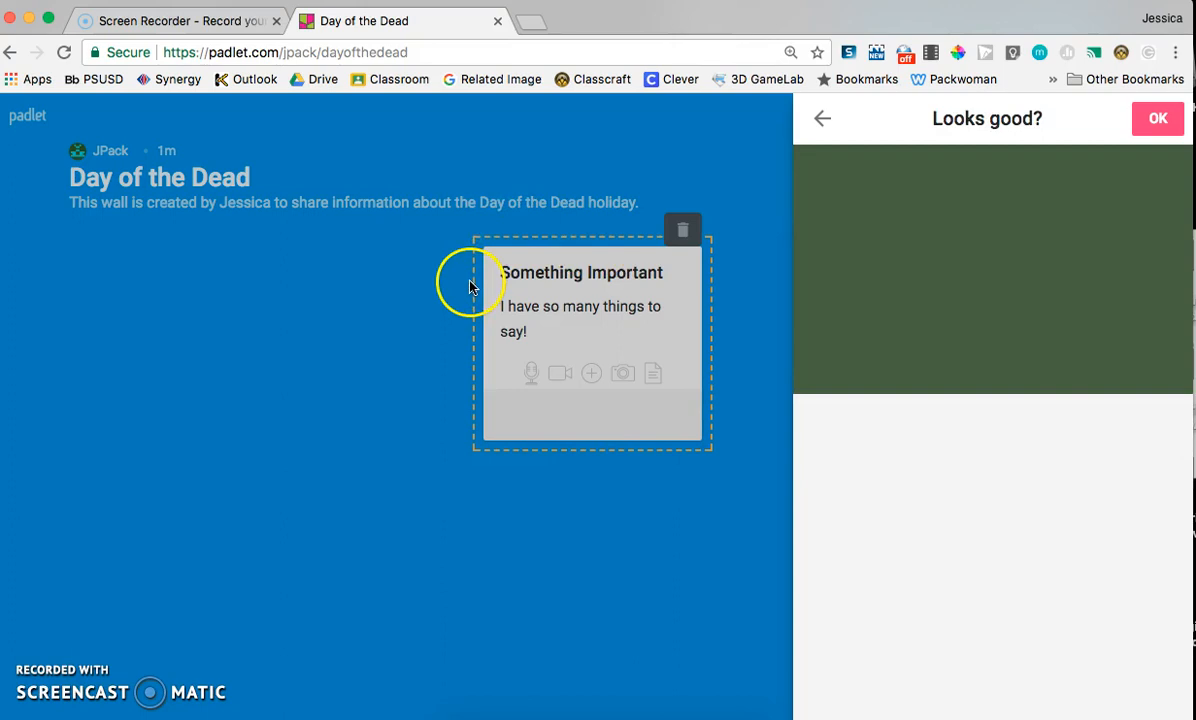
{"action": "left_click", "coordinate": [1160, 121]}
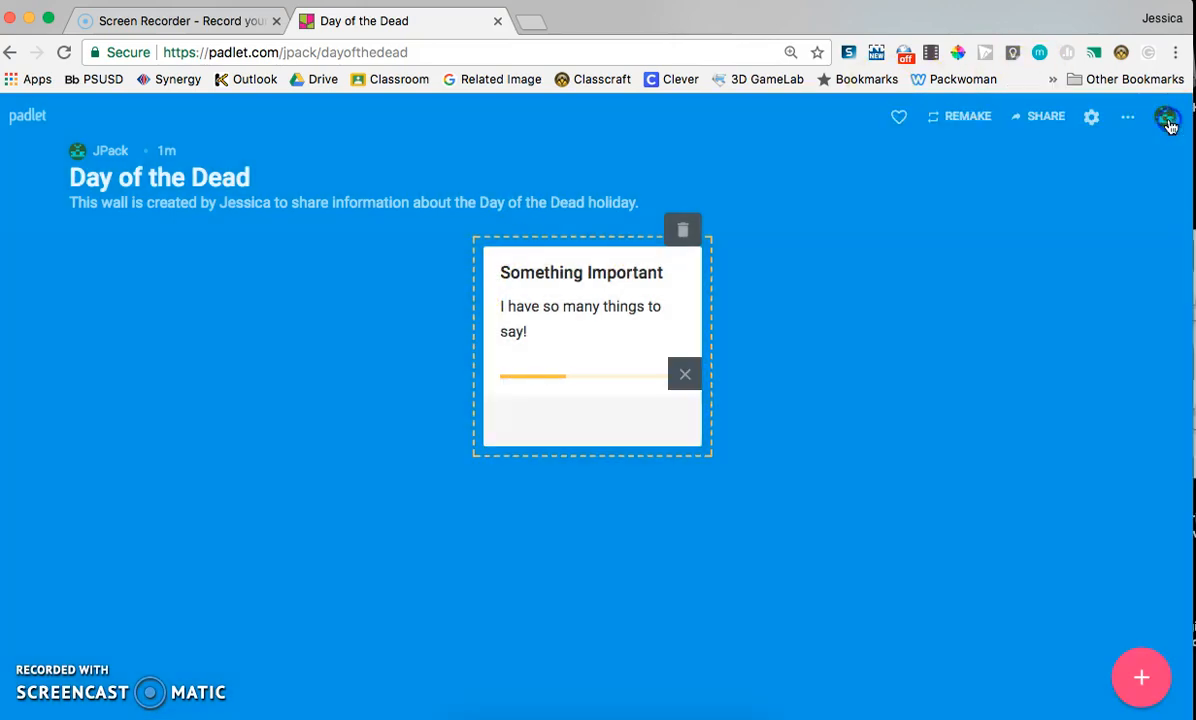
{"action": "left_click", "coordinate": [600, 268]}
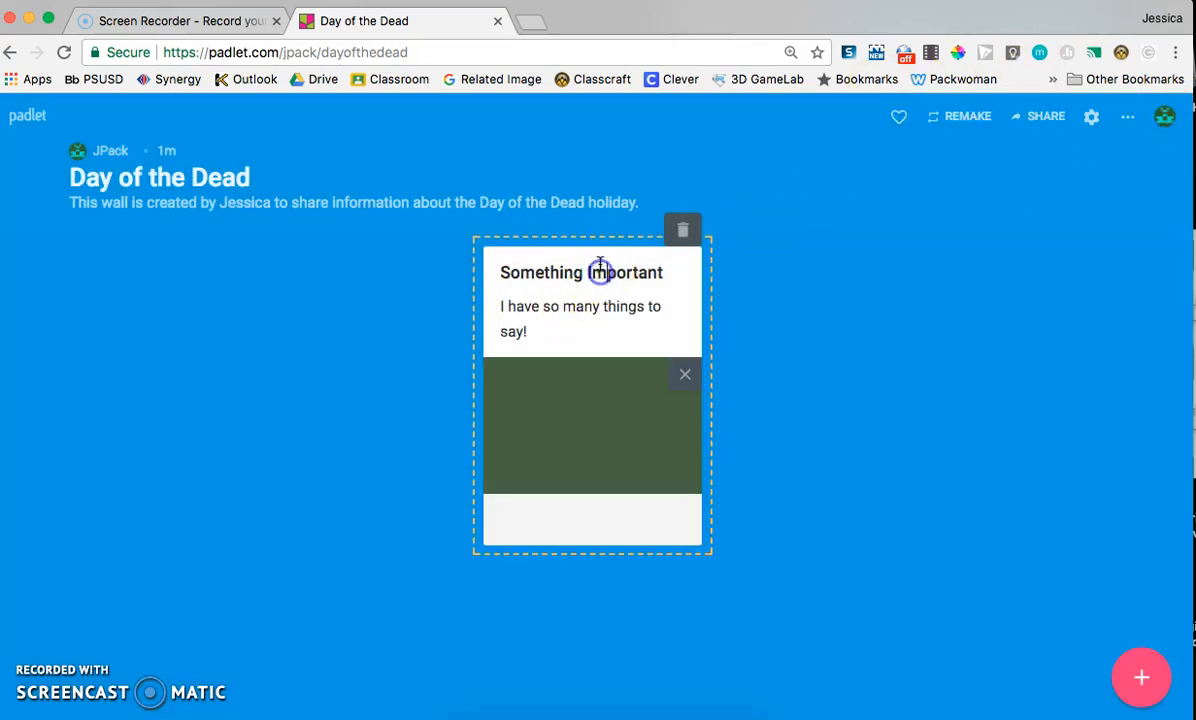
{"action": "left_click_drag", "start_coordinate": [612, 247], "coordinate": [447, 345]}
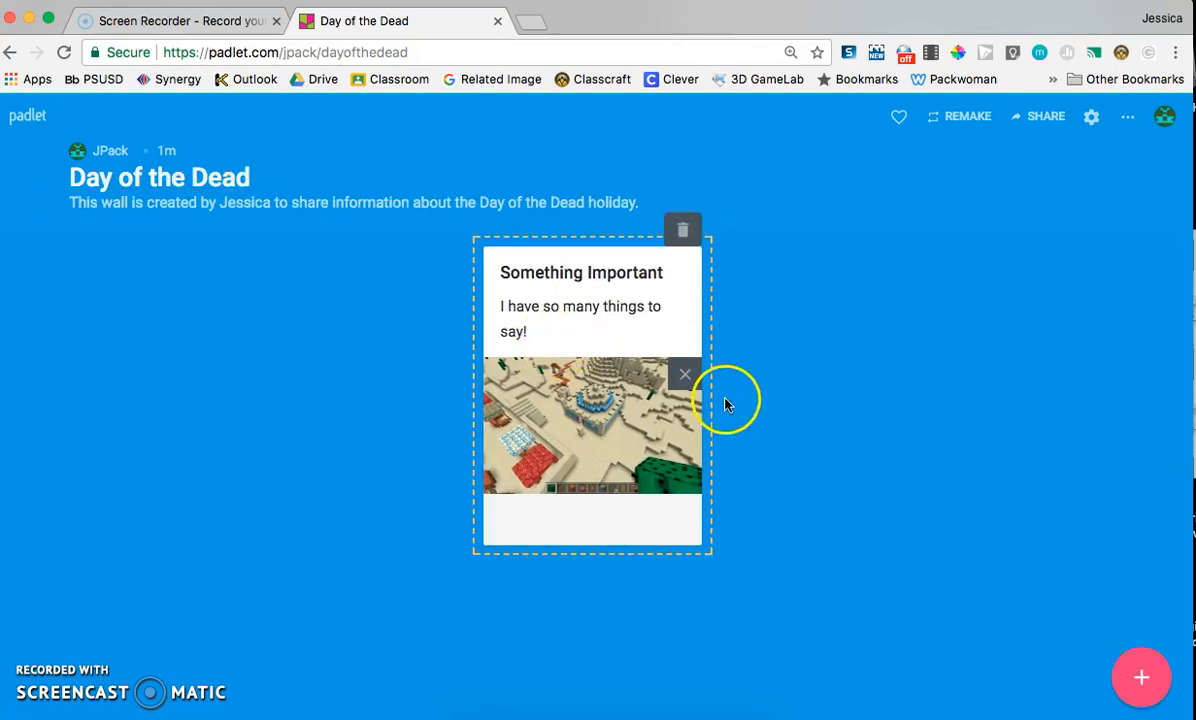
- Add a second post titled "More Stuff" with a byline giving the author's first name
{"action": "left_click", "coordinate": [1150, 664]}
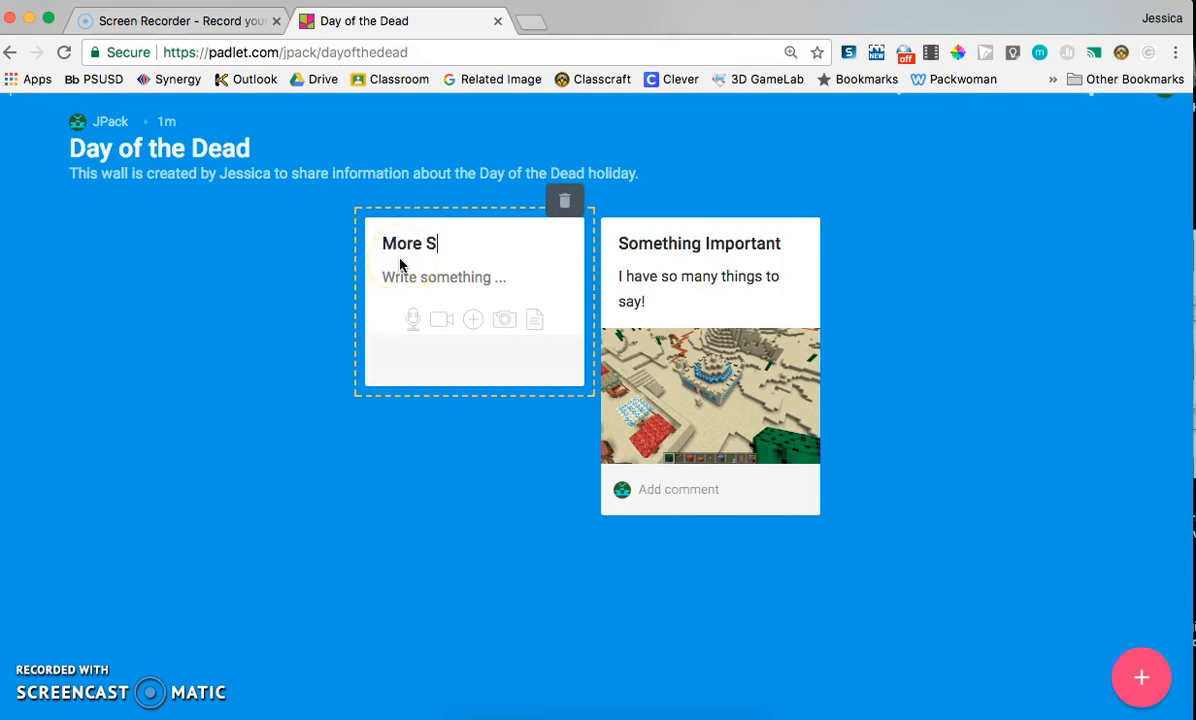
{"action": "left_click", "coordinate": [452, 290]}
{"action": "type", "text": "by Jessica"}
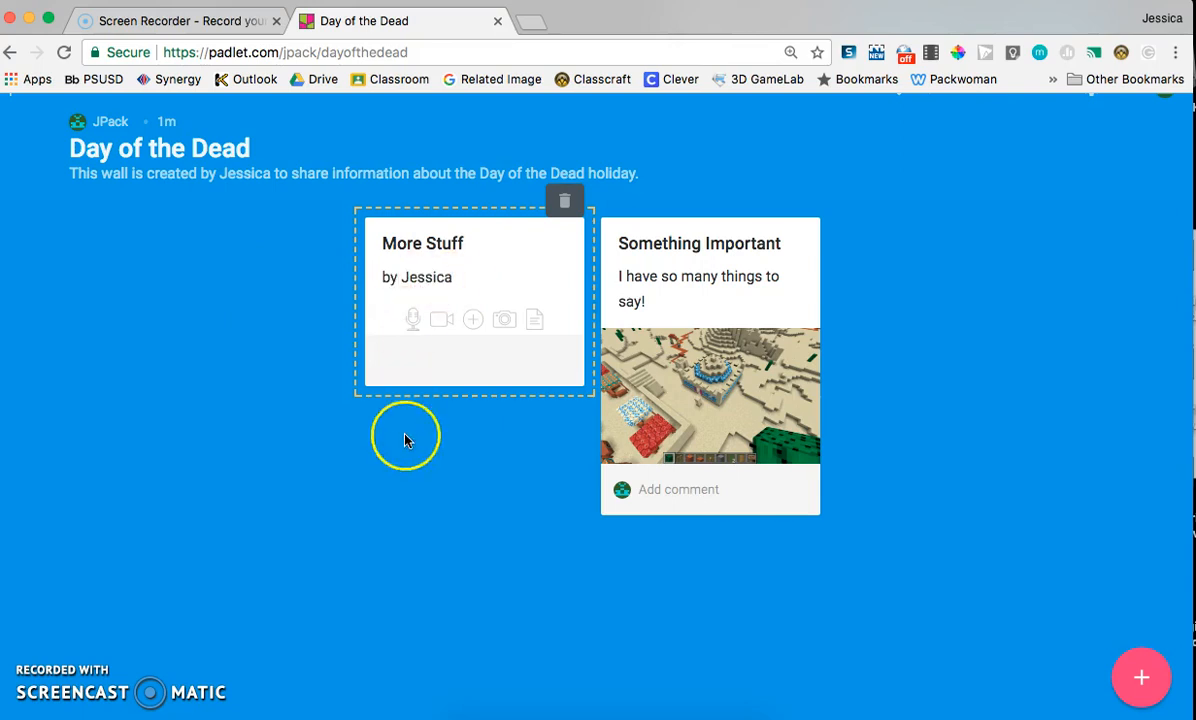
{"action": "left_click", "coordinate": [405, 440]}
- Add a third post titled "Bricklike format of Padlet" without body text
{"action": "left_click", "coordinate": [1130, 705]}
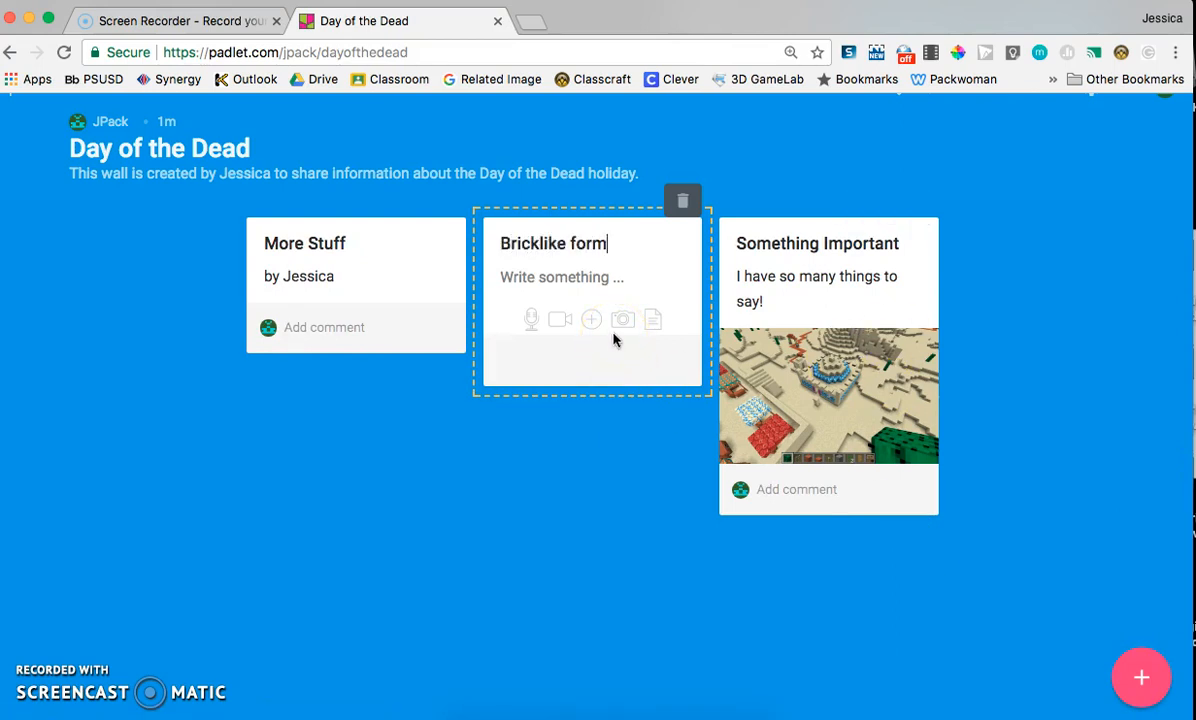
{"action": "type", "text": "let"}
{"action": "left_click", "coordinate": [488, 526]}
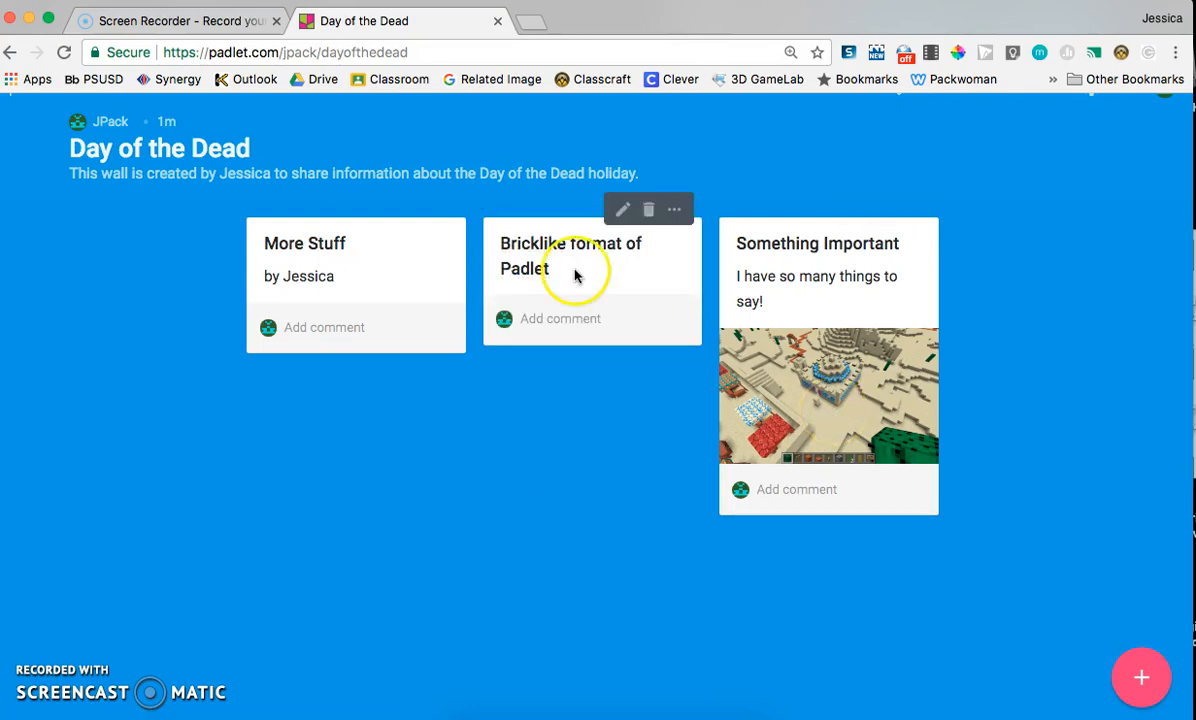
- Delete the "Bricklike format of Padlet" and "More Stuff" posts from the wall
{"action": "left_click", "coordinate": [622, 212]}
{"action": "left_click", "coordinate": [684, 200]}
{"action": "left_click", "coordinate": [782, 190]}
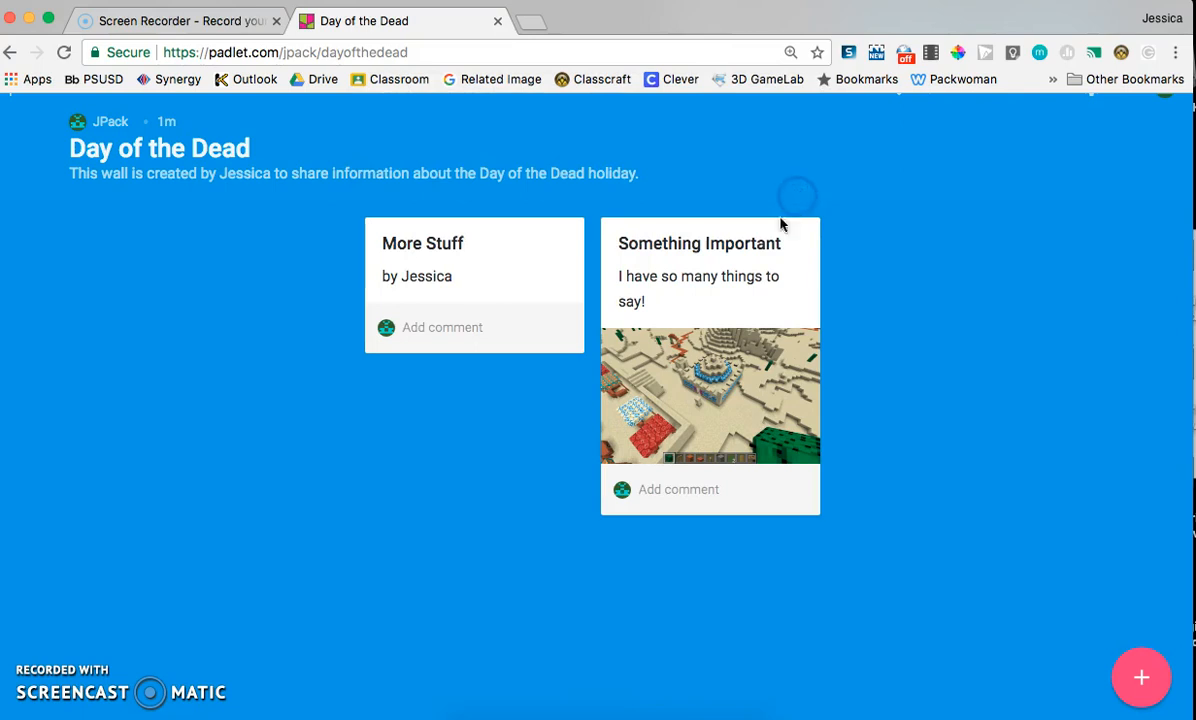
{"action": "left_click", "coordinate": [505, 209]}
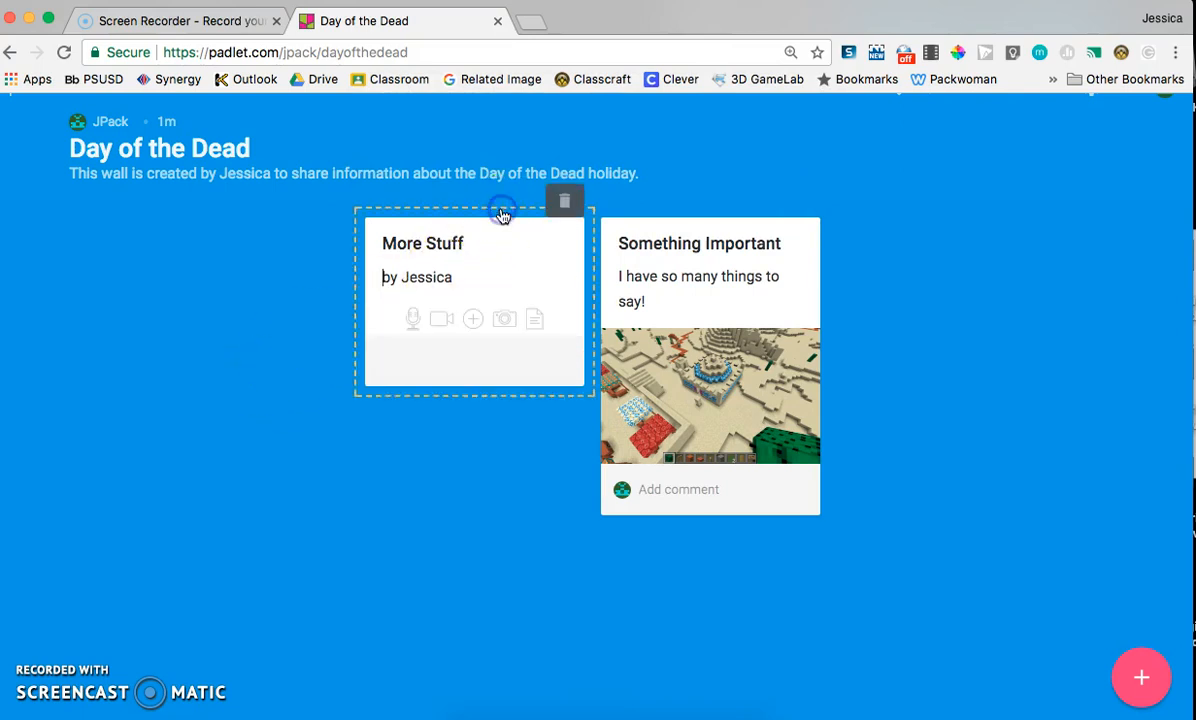
{"action": "left_click", "coordinate": [565, 202]}
{"action": "left_click", "coordinate": [781, 190]}
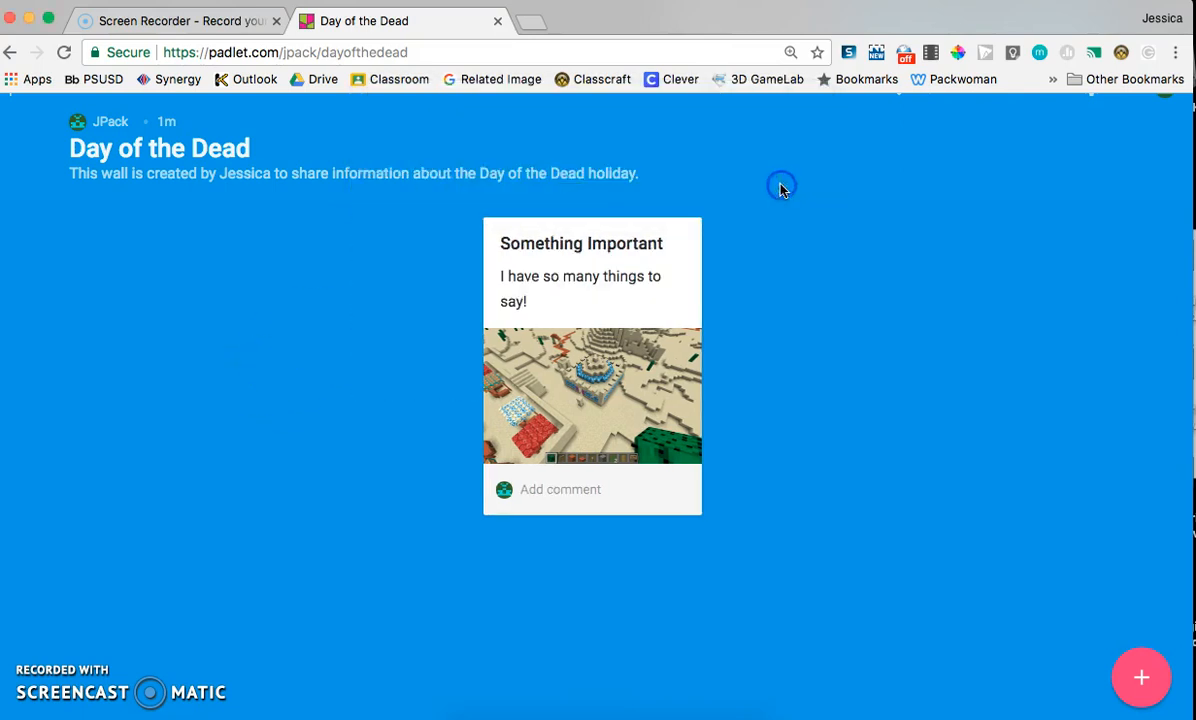